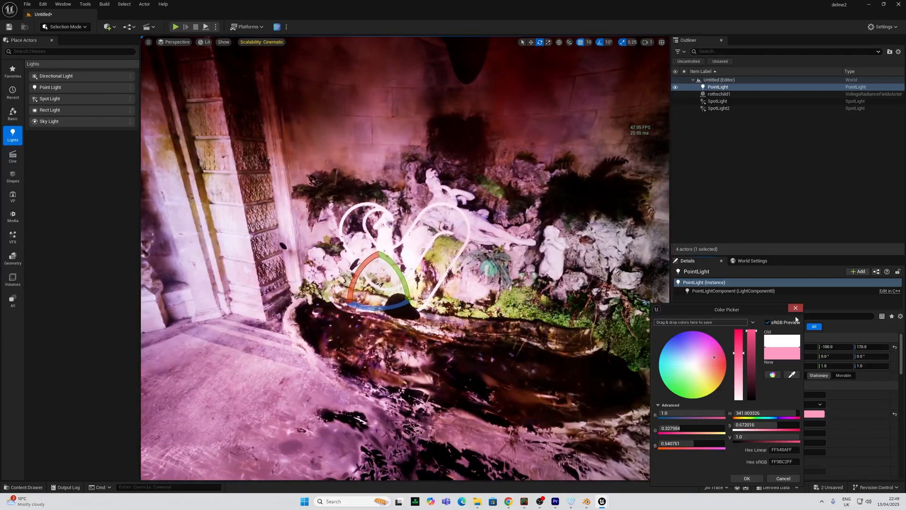
Confirm the pink colour for the PointLight in the Color Picker
click(745, 478)
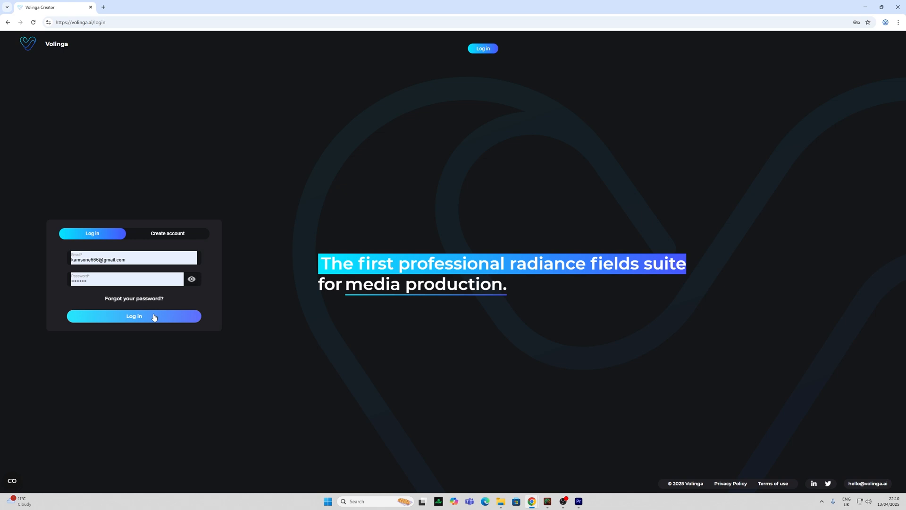
Log in to Volinga, check the Pricing page, then open the Documentation user guide
click(153, 318)
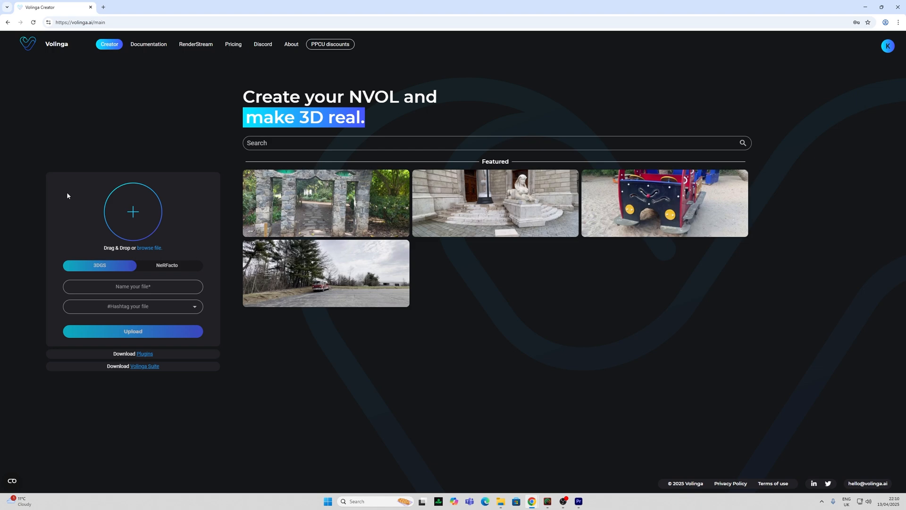
click(233, 46)
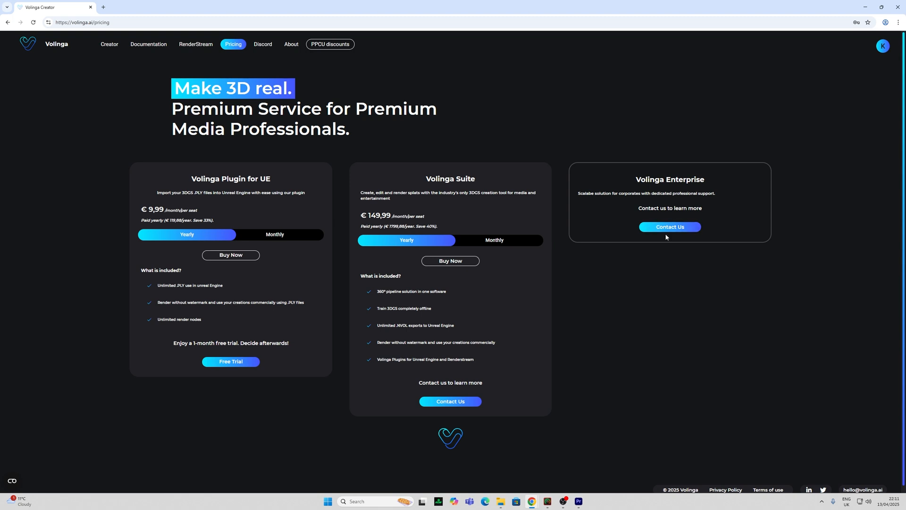
click(148, 44)
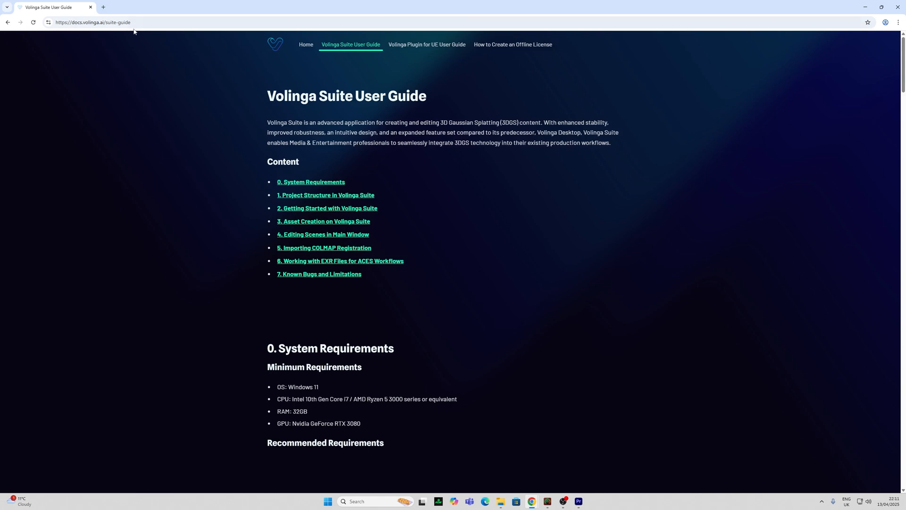
Open a new browser tab for the Volinga Terms of use page
click(104, 9)
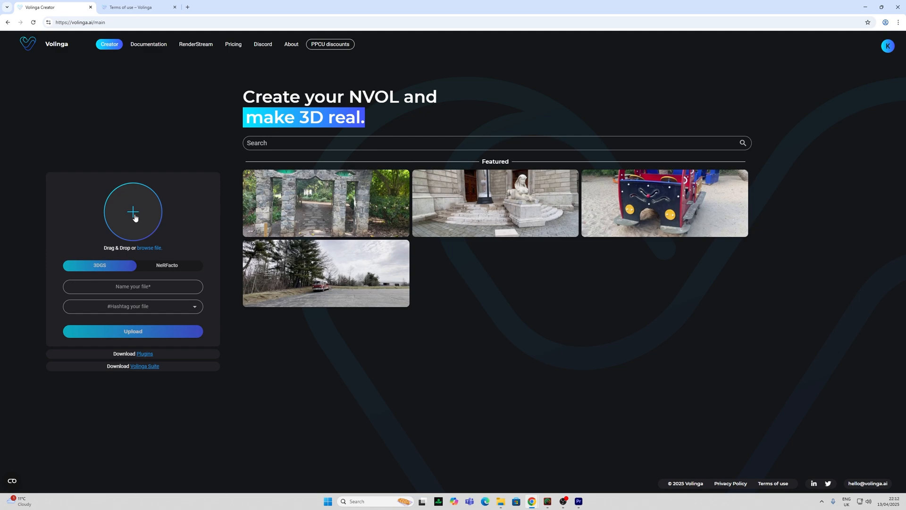
Preview Cat_sanabria in the 3D viewer, go back, and download the Sphinx sample as Sphinx.nvol
mouse_move(338, 214)
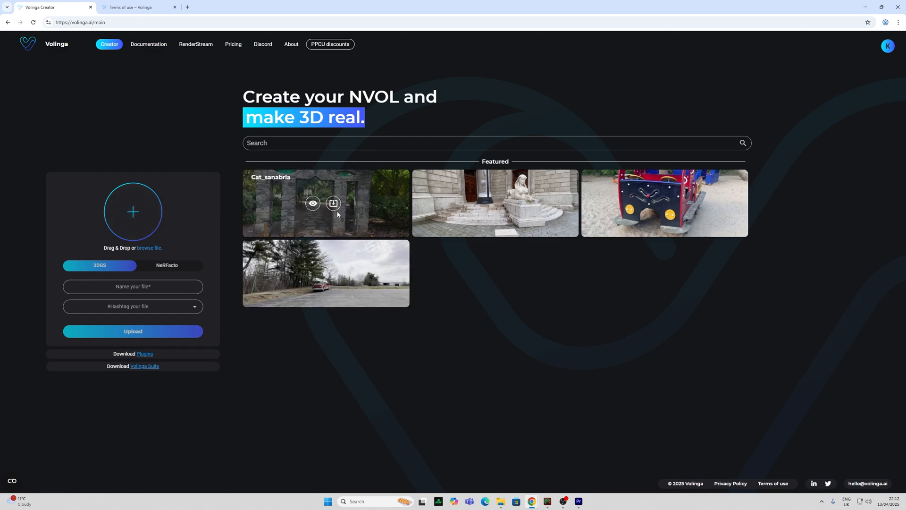
click(313, 204)
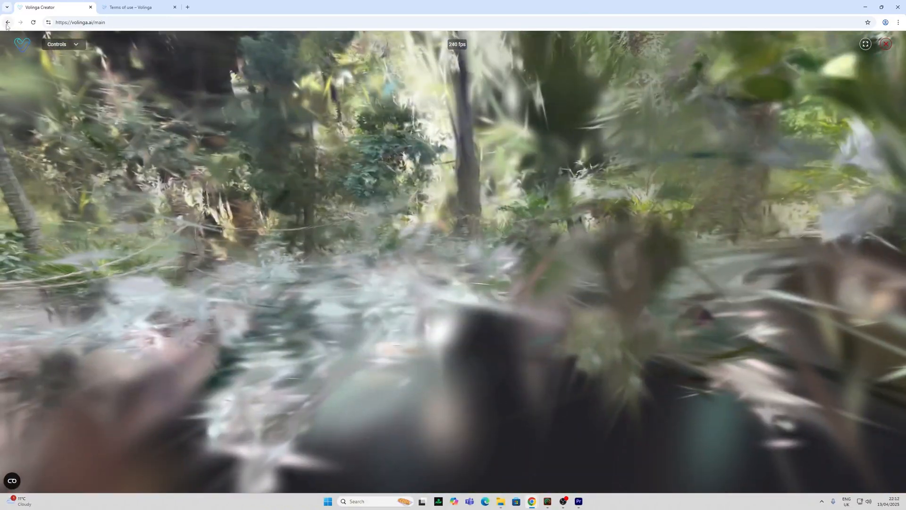
click(8, 22)
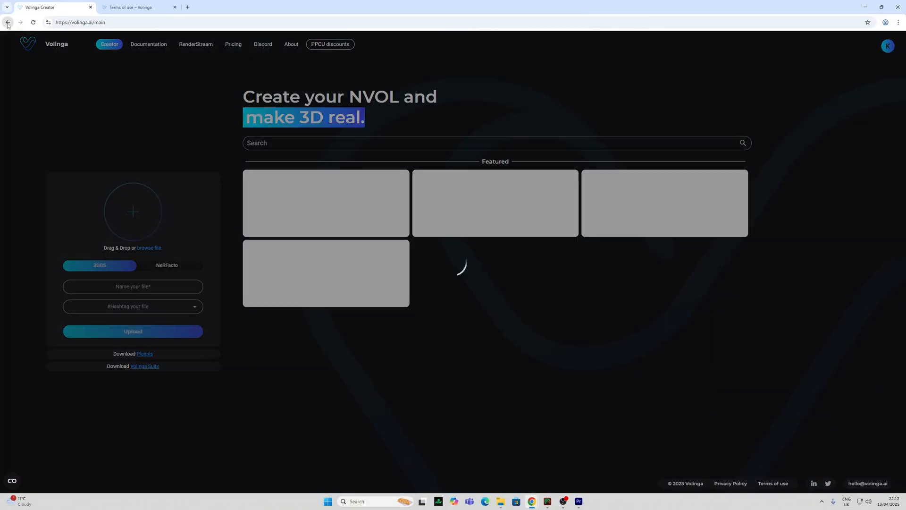
mouse_move(532, 203)
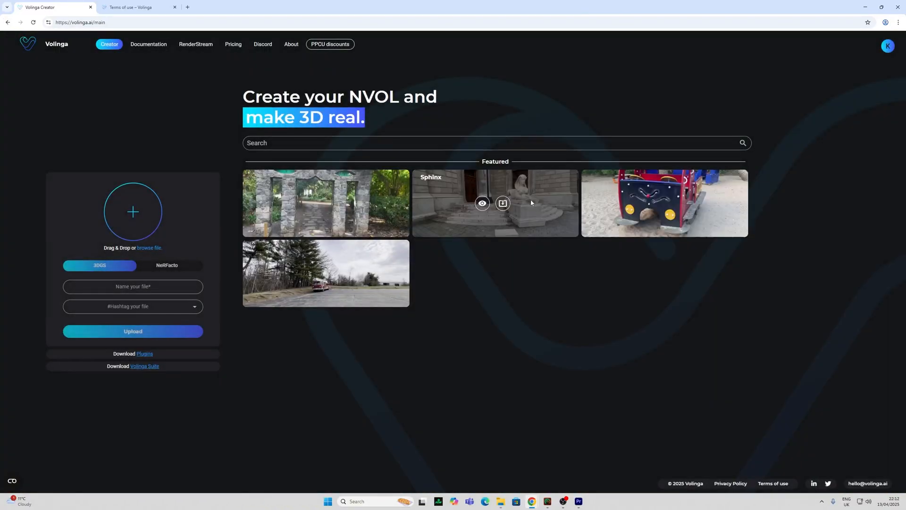
click(503, 203)
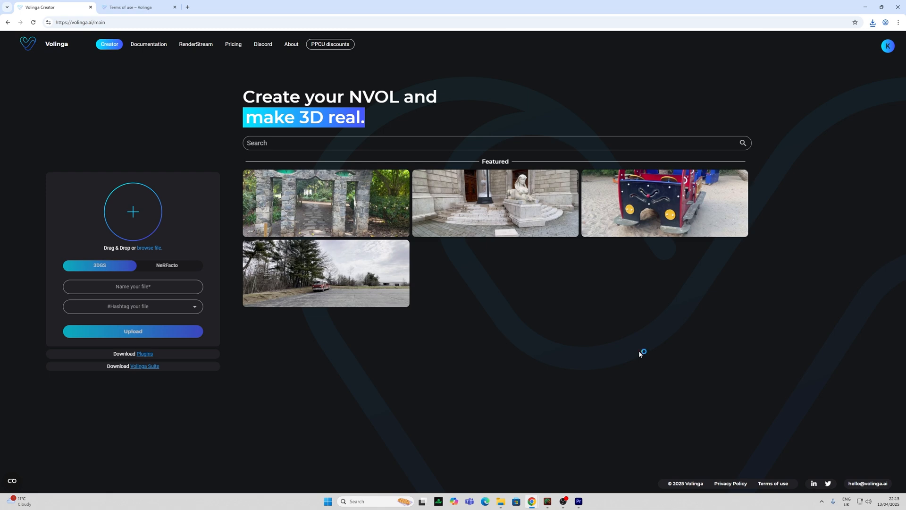
Download Plugin V0.5.0 for Unreal Engine 5.5 from the plugin downloads list
click(145, 354)
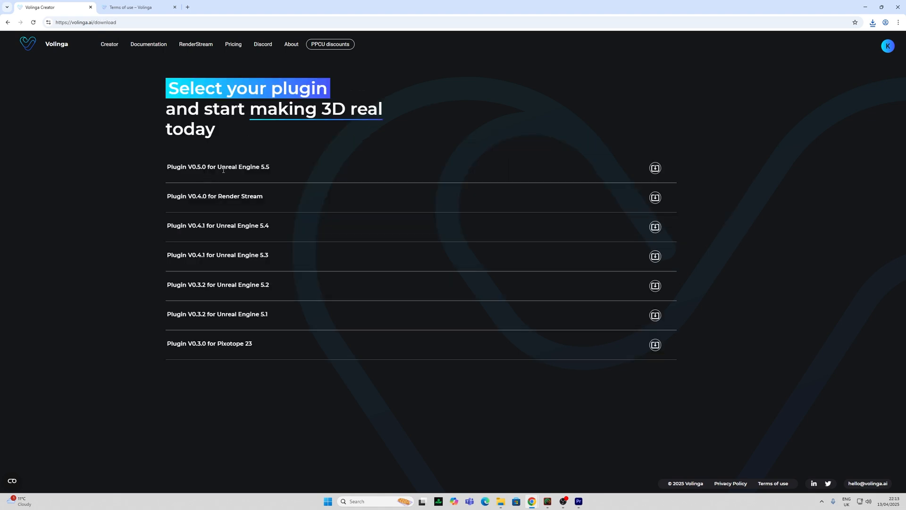
click(655, 168)
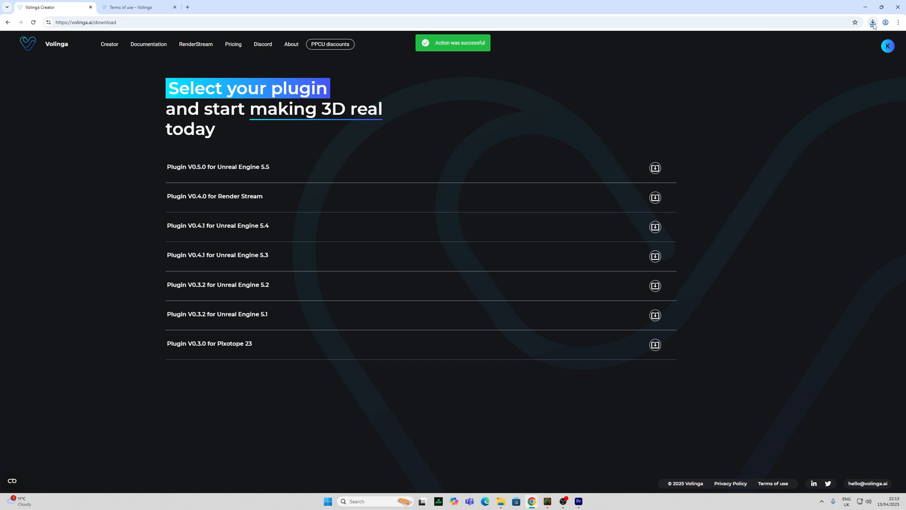
click(874, 23)
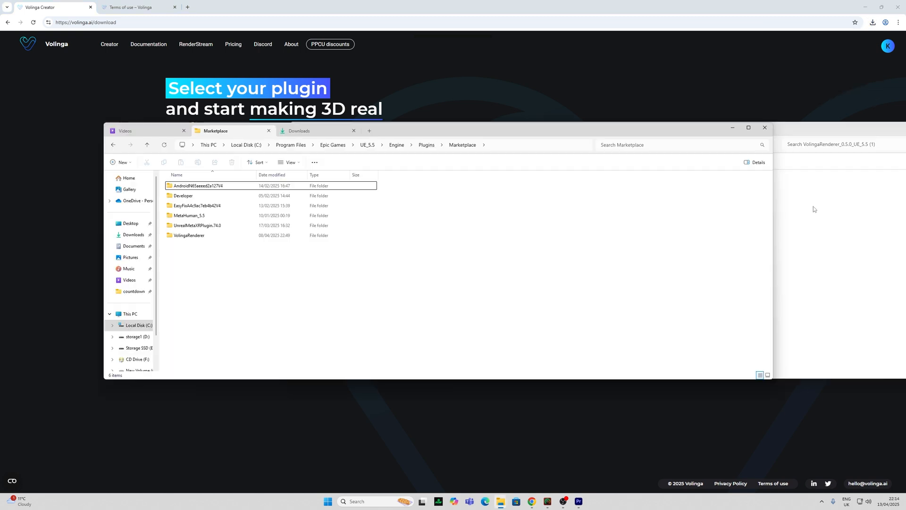
Copy the VolingaRenderer folder into Engine/Plugins/Marketplace
click(813, 206)
drag(449, 133, 519, 136)
double_click(448, 199)
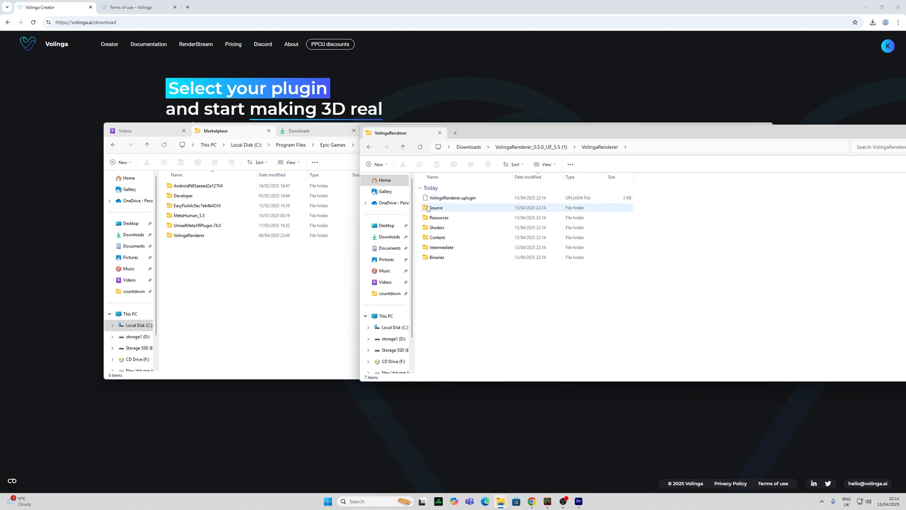
click(376, 147)
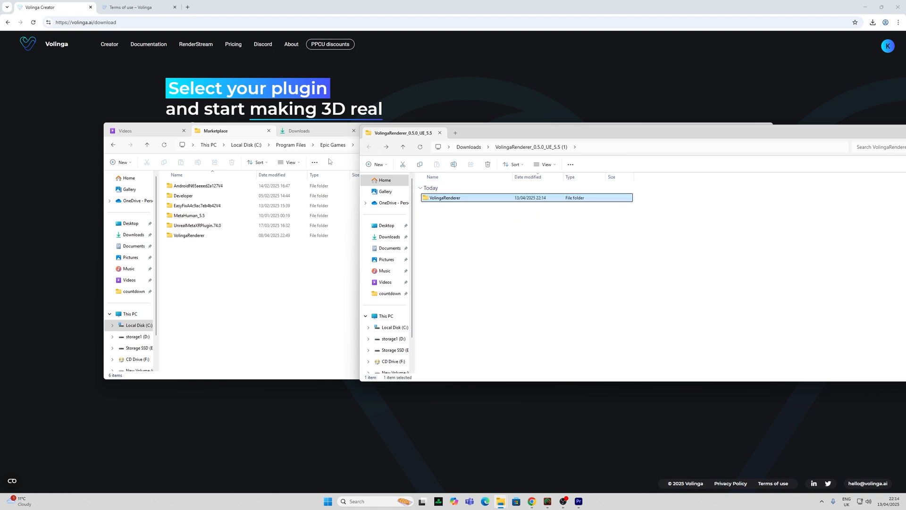
drag(534, 135, 679, 145)
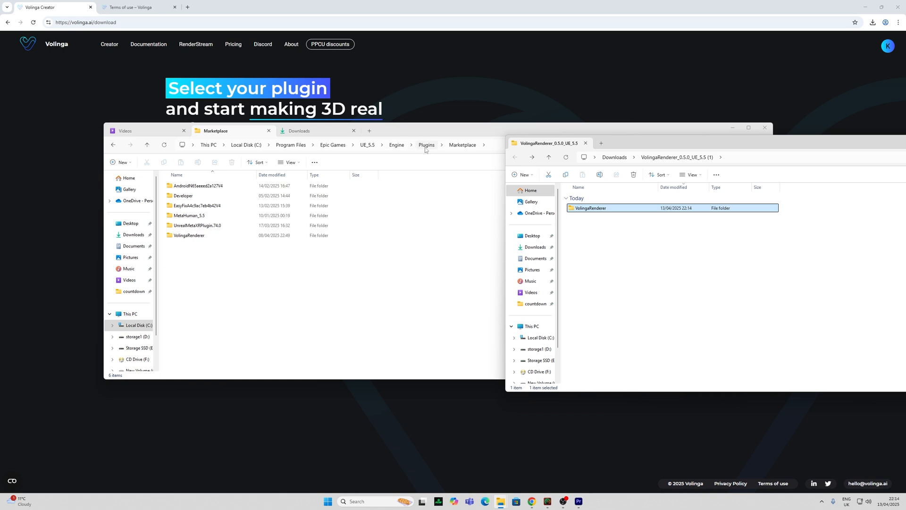
drag(619, 211, 589, 253)
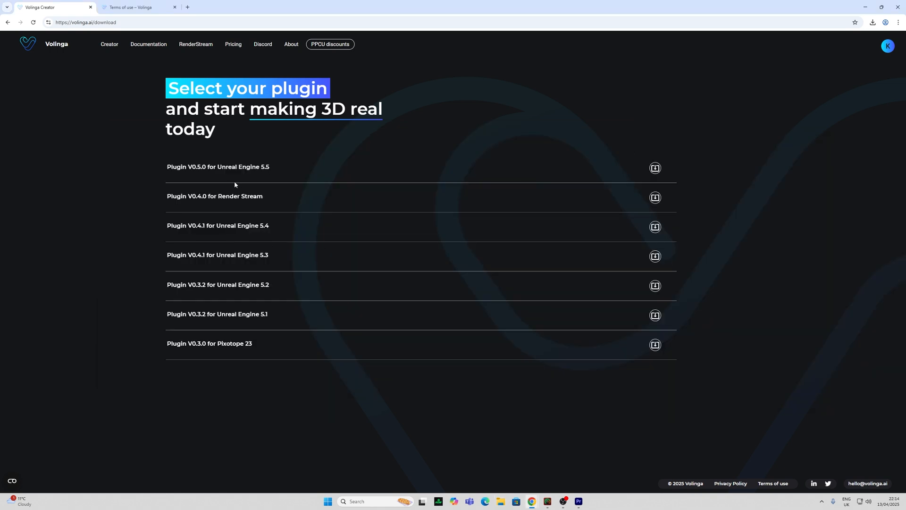
Create a new Volinga Suite project, entering its name
click(8, 22)
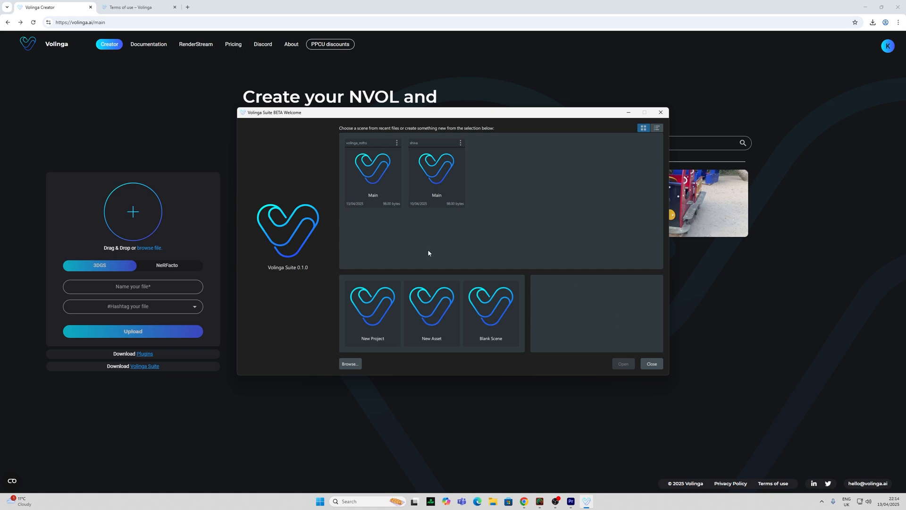
click(367, 311)
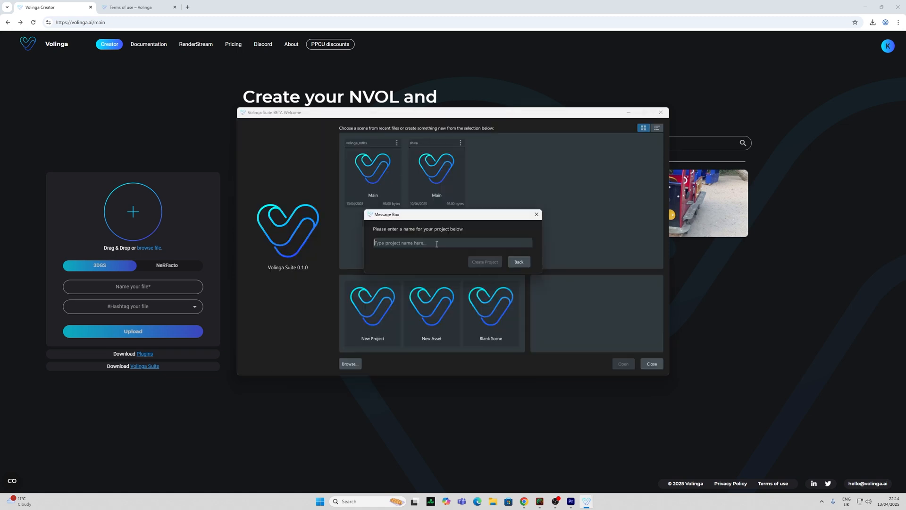
text(volinga_roths)
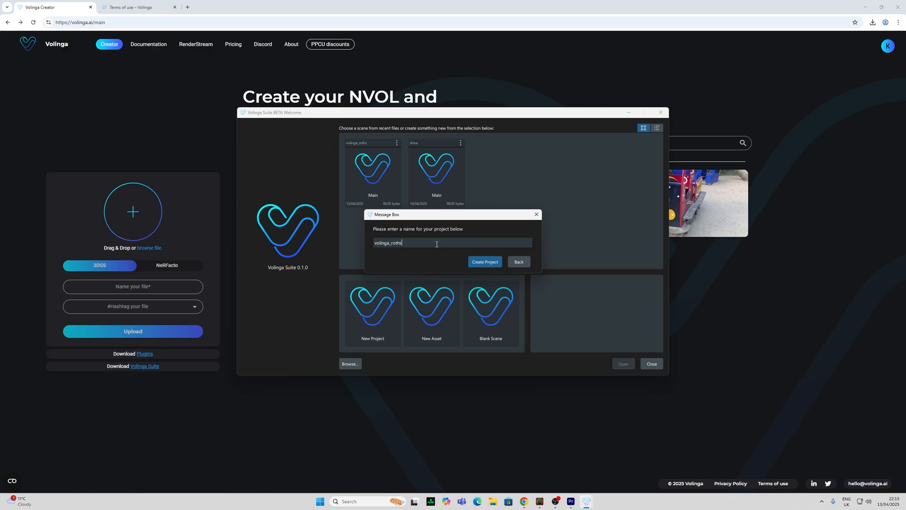
click(473, 262)
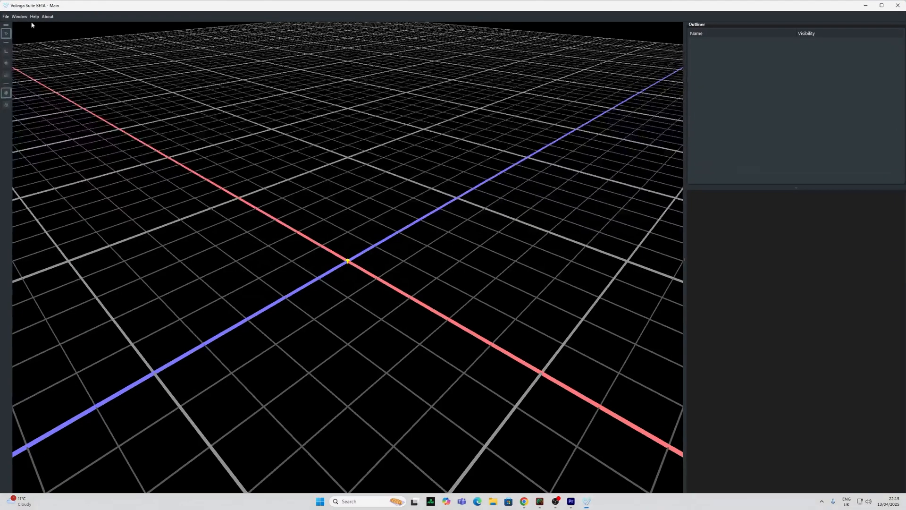
Start a new radiance field asset via File > New > Asset..
click(4, 17)
mouse_move(14, 26)
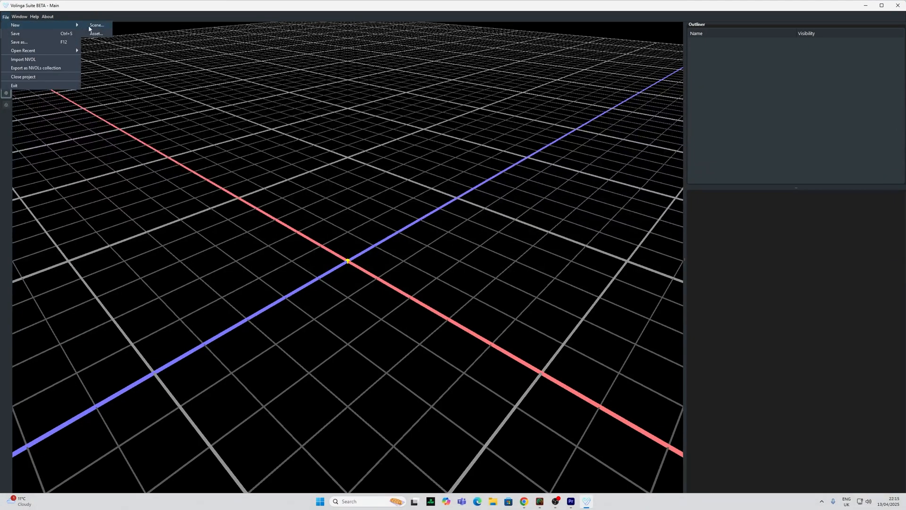
click(96, 34)
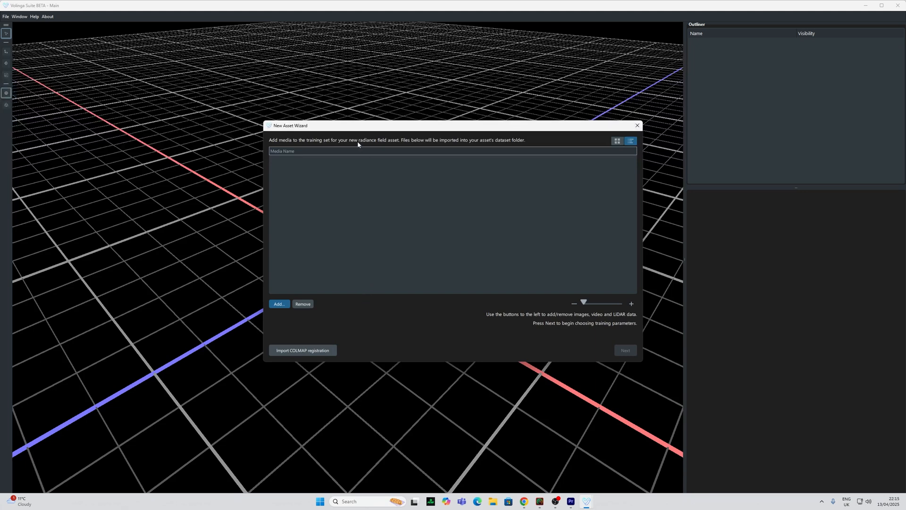
Select photos DSC09180.JPG through DSC09376.JPG in rothschild photoscan2 via Add..
drag(376, 125, 287, 86)
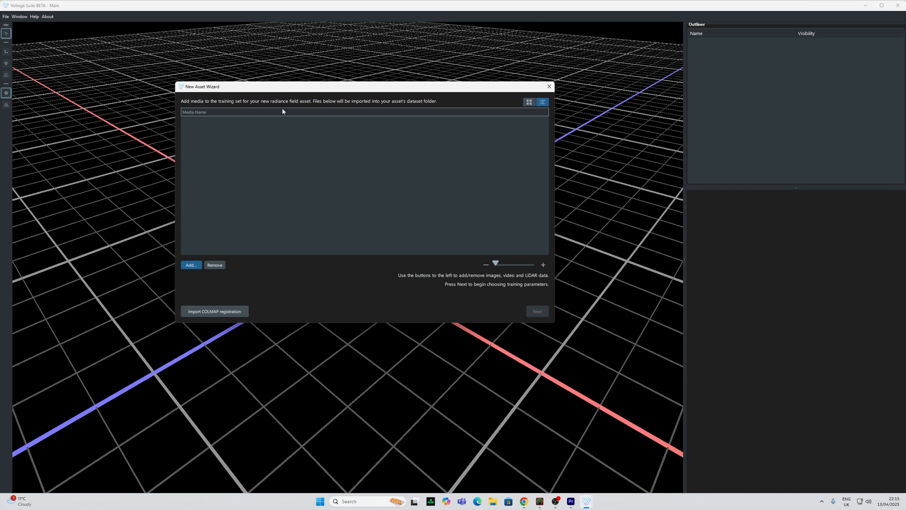
click(191, 265)
double_click(274, 172)
click(288, 157)
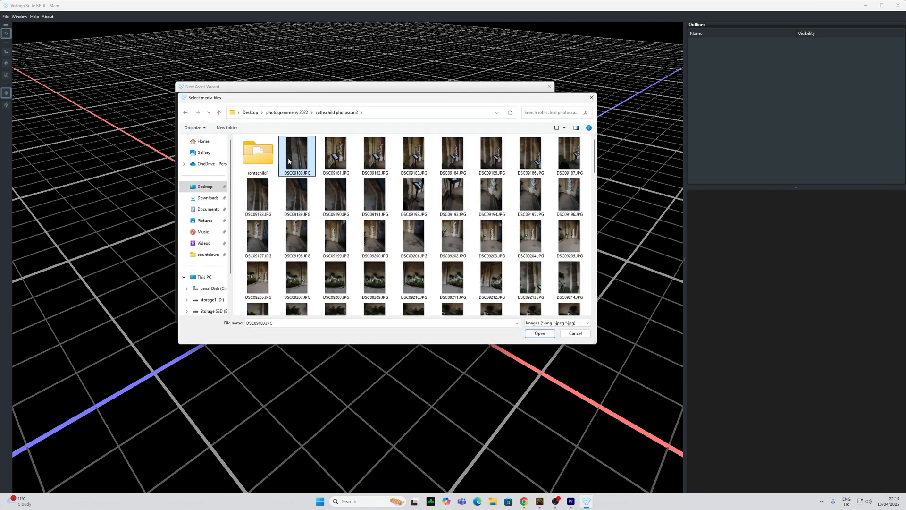
scroll(366, 206, down, 10)
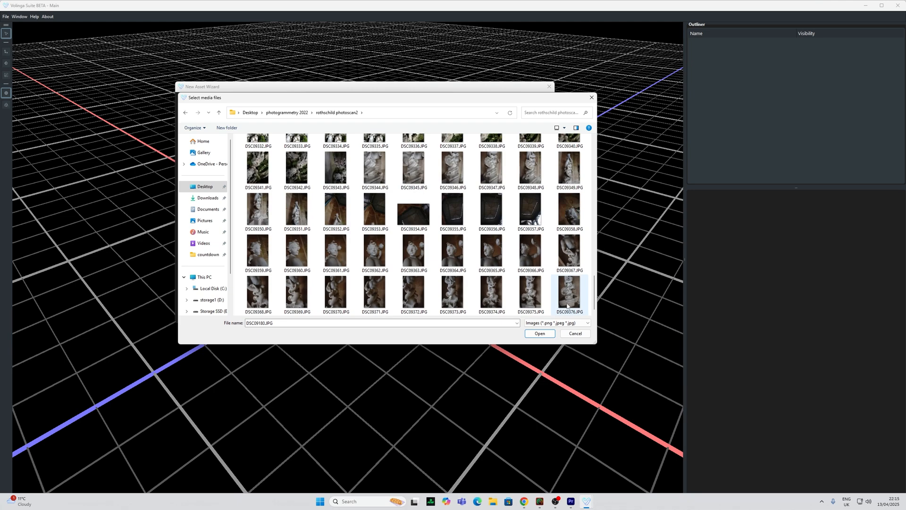
shift+click(569, 292)
Cancel the file picker without adding photos and open a File Explorer window
drag(242, 102, 521, 80)
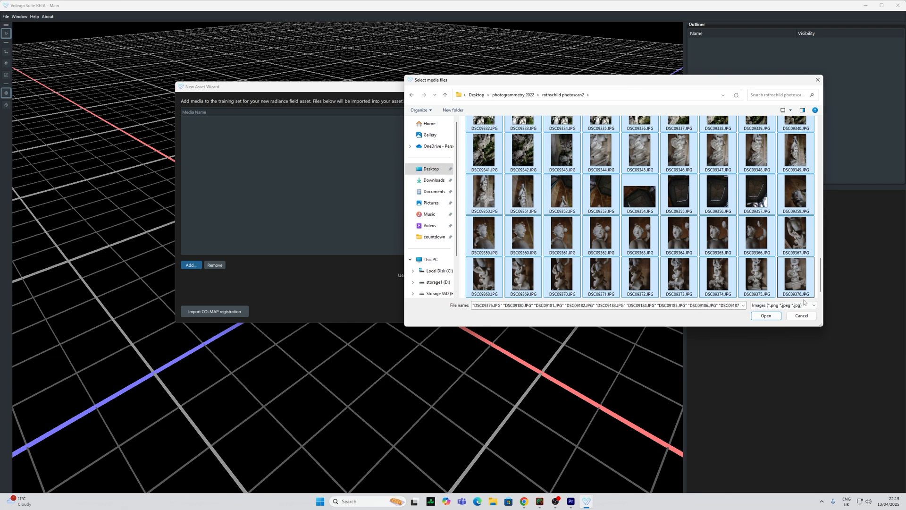
click(801, 316)
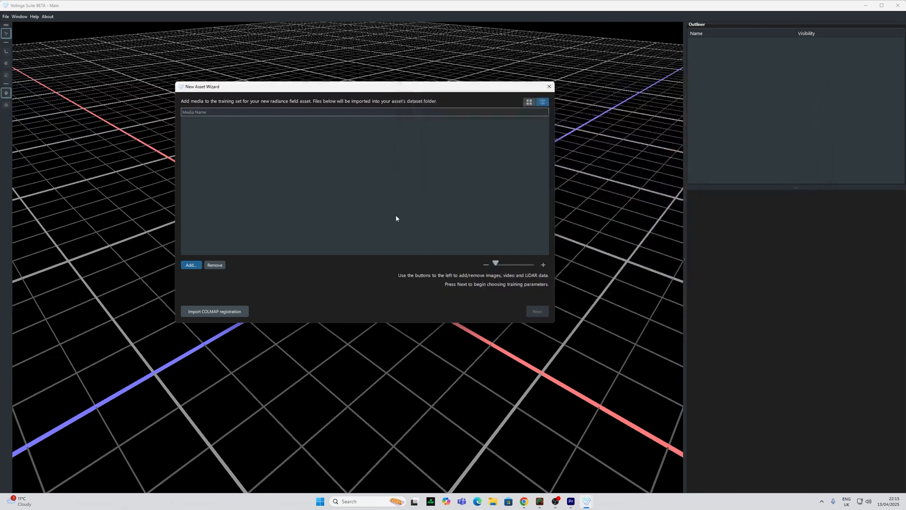
click(493, 501)
drag(337, 223, 300, 110)
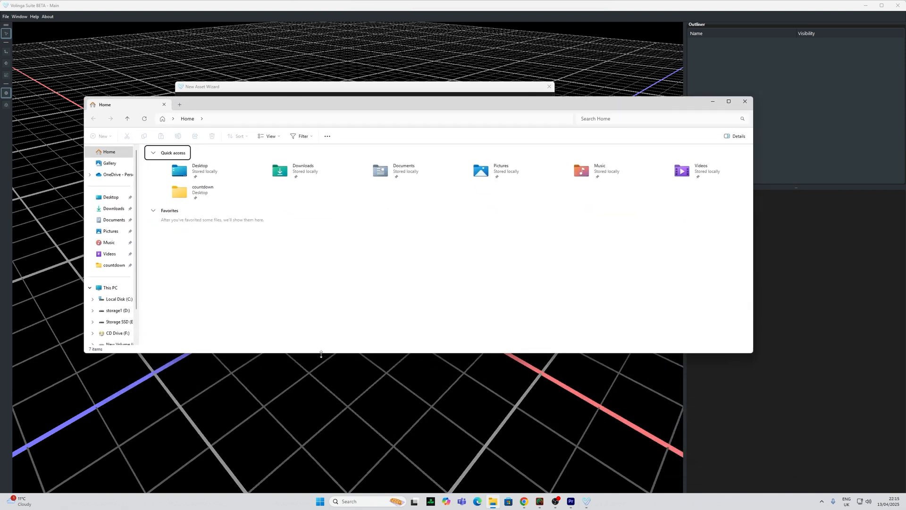
Enlarge the Explorer window and open DSC09181.JPG in the photo viewer
drag(320, 354, 336, 469)
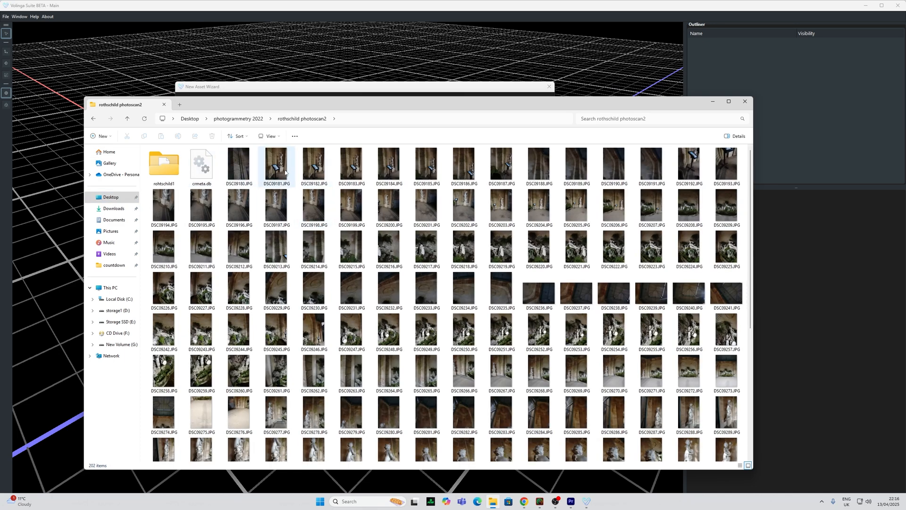
click(285, 173)
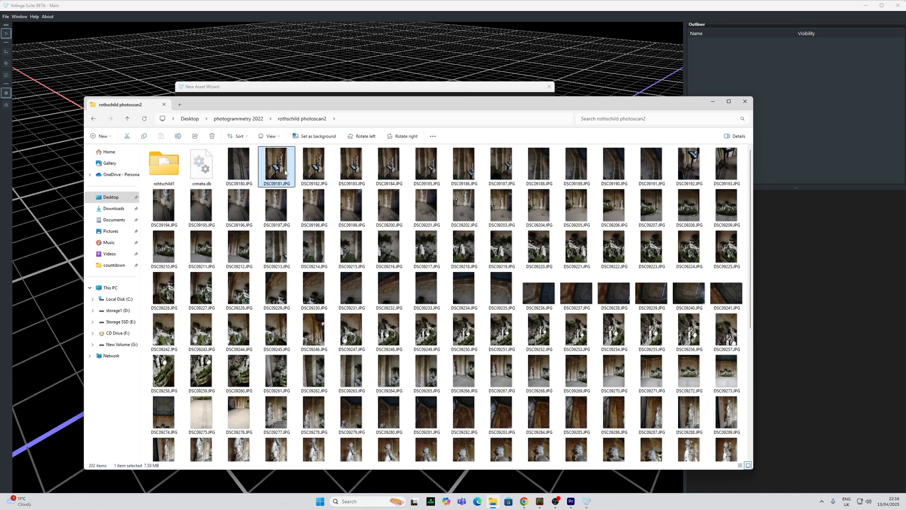
double_click(285, 172)
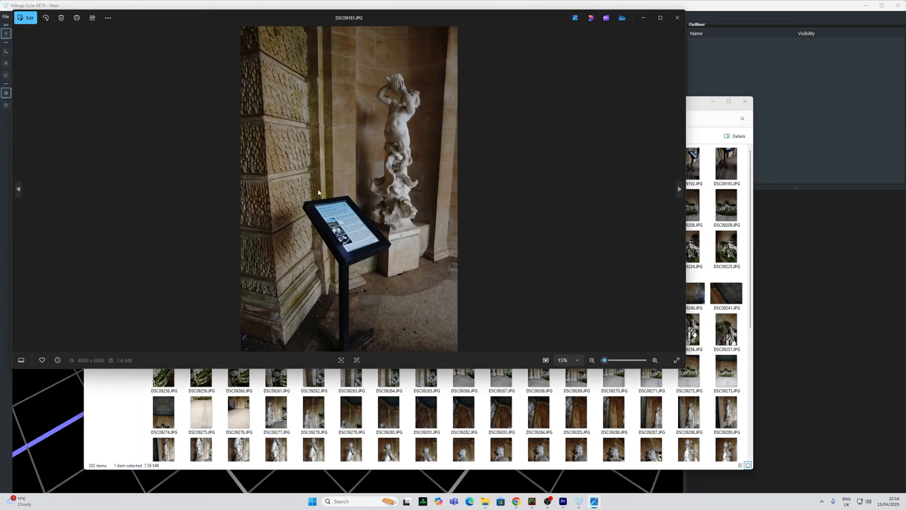
Flip through the grotto photos past DSC09208.JPG, zooming into the fountain photo
key(Right)
key(Right)
key(Right)
key(Right)
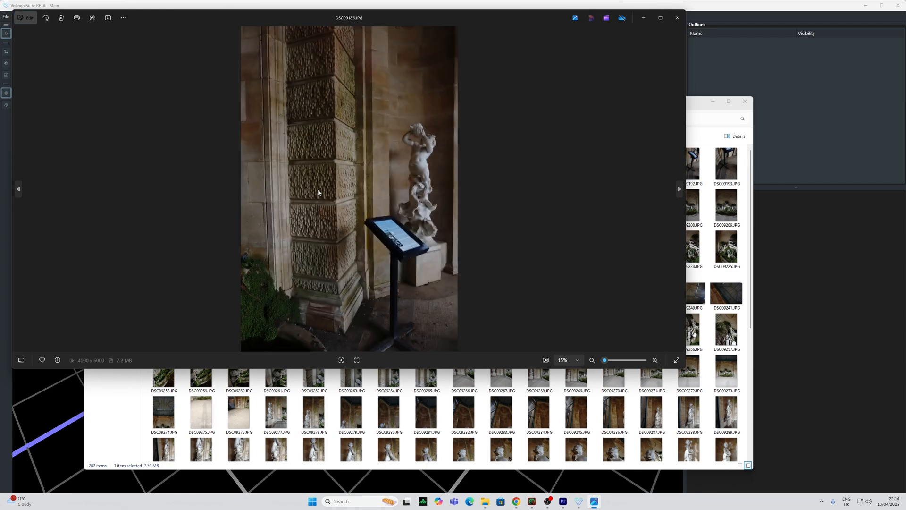
key(Right)
key(Right)
key(Right)
key(Right)
key(Right)
key(Right)
key(Right)
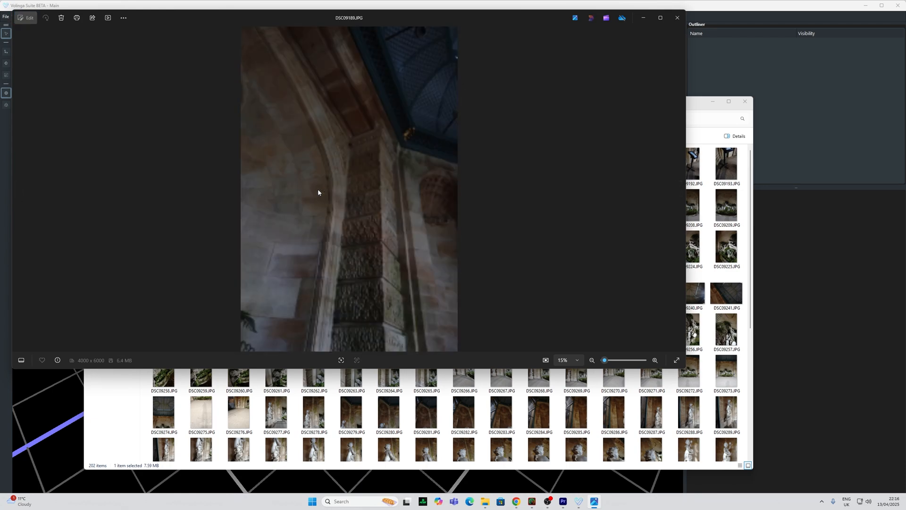
key(Right)
key(Right)
key(Right)
key(Right)
key(Right)
key(Right)
key(Right)
key(Right)
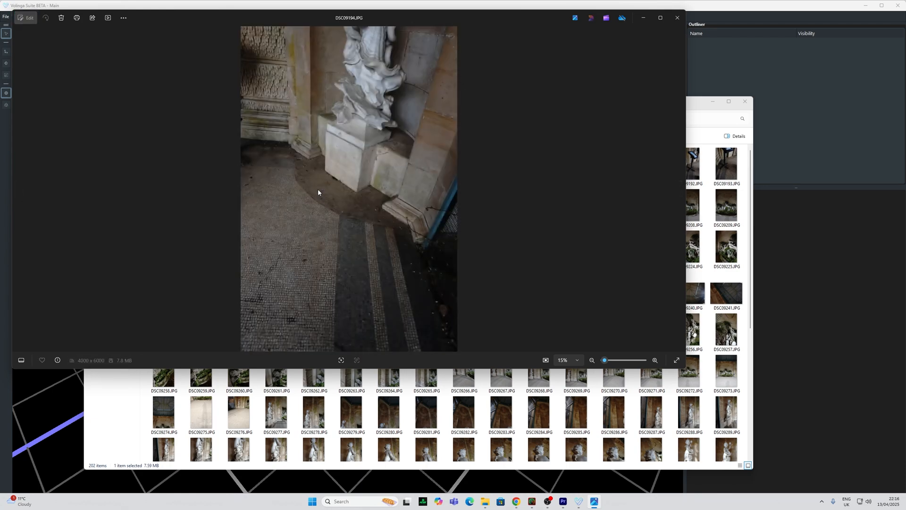
key(Right)
key(Right)
key(Right)
key(Right)
key(Right)
key(Right)
key(Right)
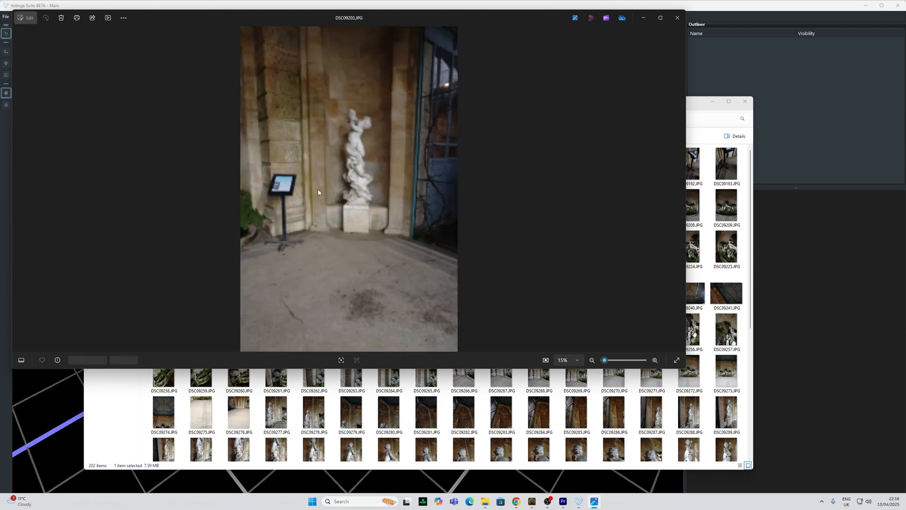
key(Right)
key(Right)
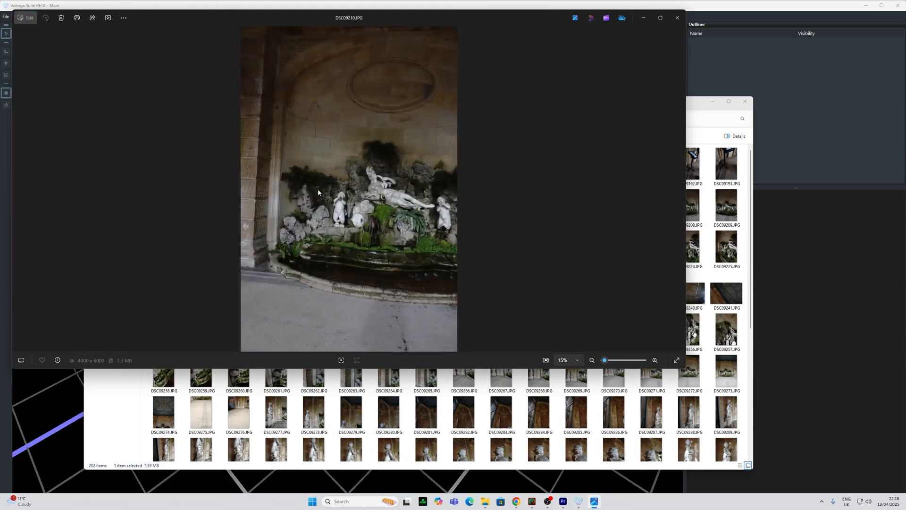
scroll(386, 237, up, 3)
drag(386, 252, 385, 141)
scroll(392, 259, down, 2)
scroll(395, 253, down, 1)
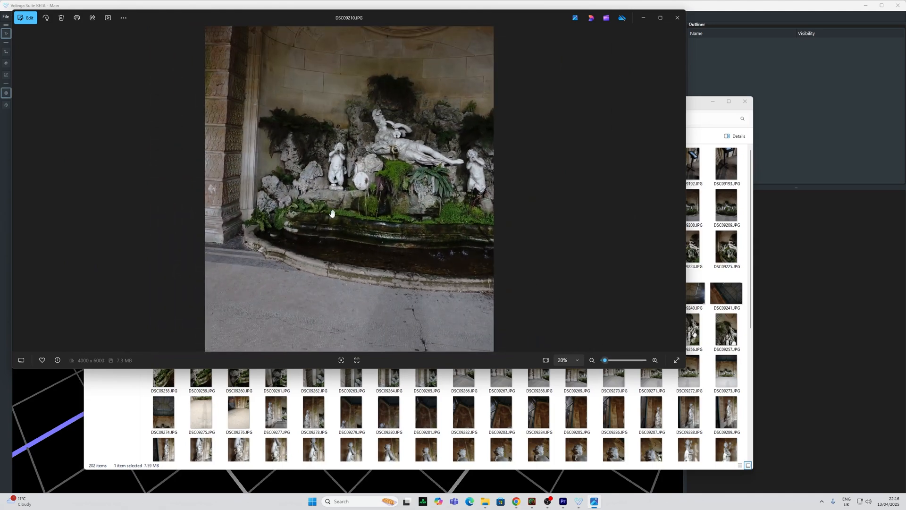
key(Right)
key(Right)
key(Right)
Confirm the asset name, set Input Data Resolution Scaling to 25%, and begin training
mouse_move(561, 504)
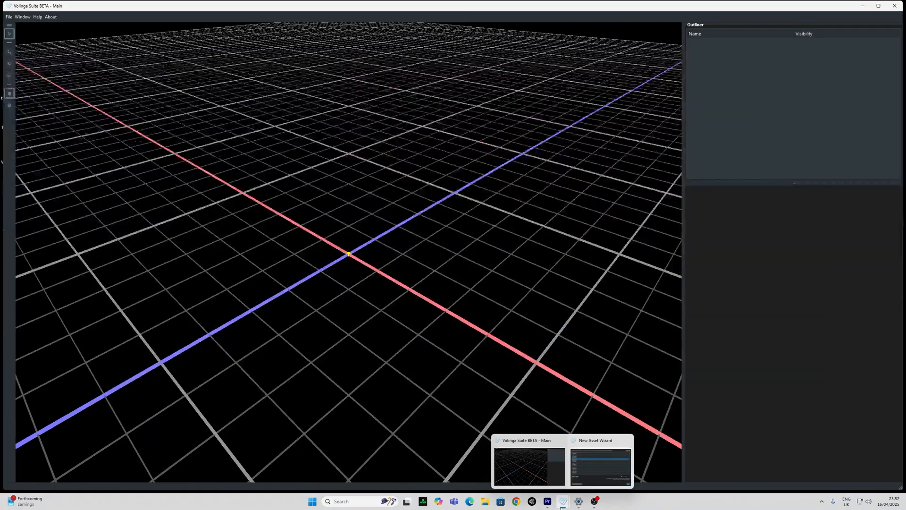
click(608, 470)
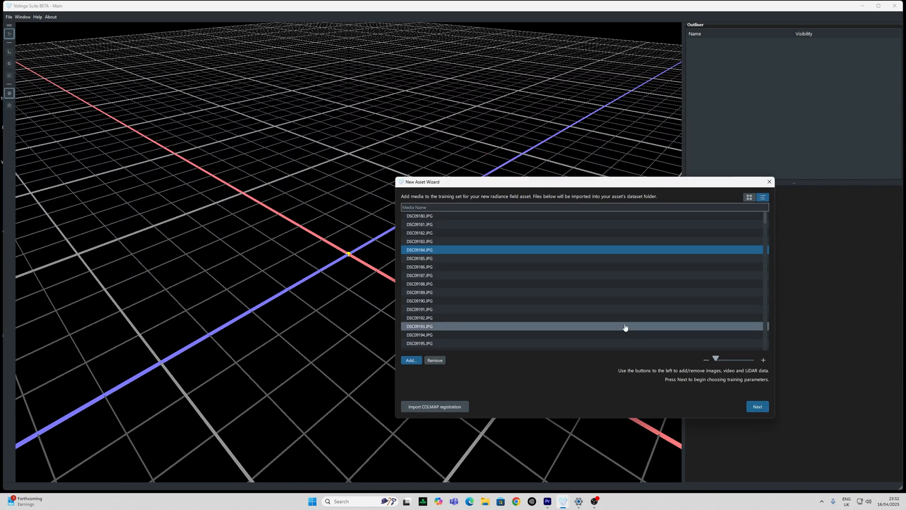
click(754, 407)
click(541, 265)
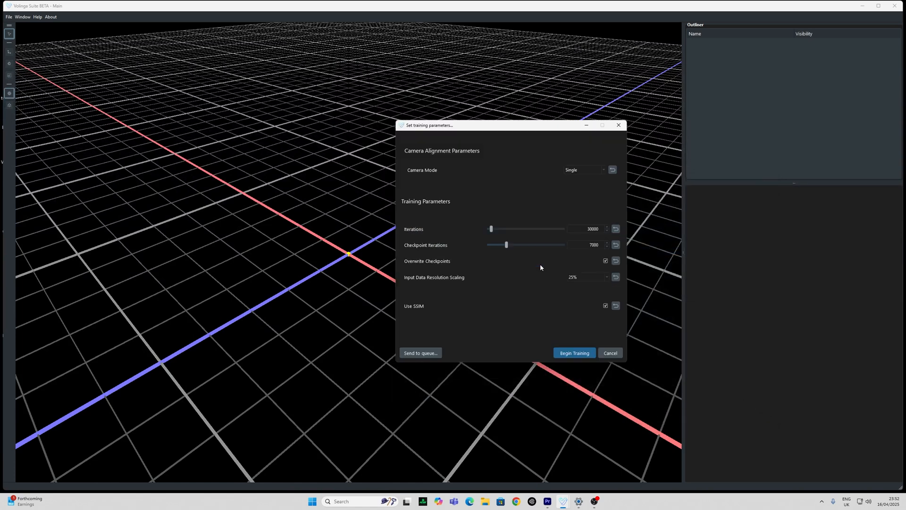
click(606, 278)
click(574, 353)
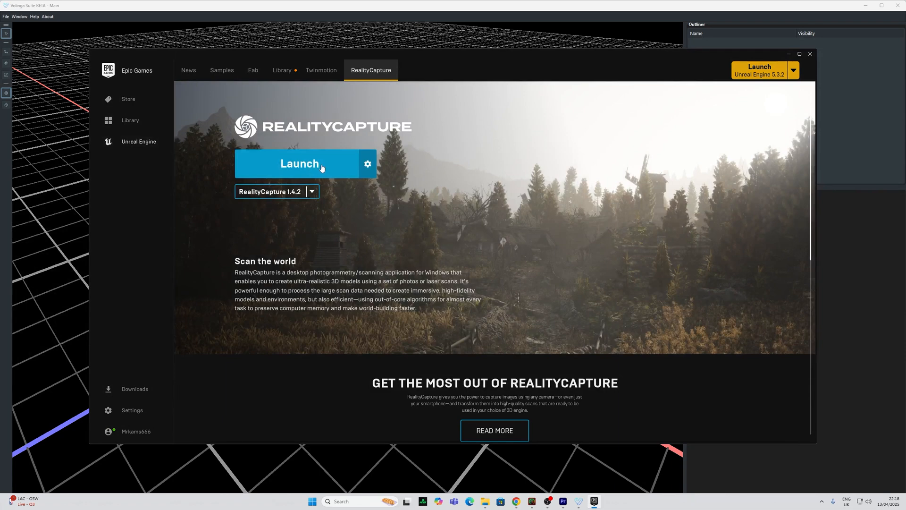
Launch RealityCapture and orbit the aligned grotto point cloud and cameras
click(321, 168)
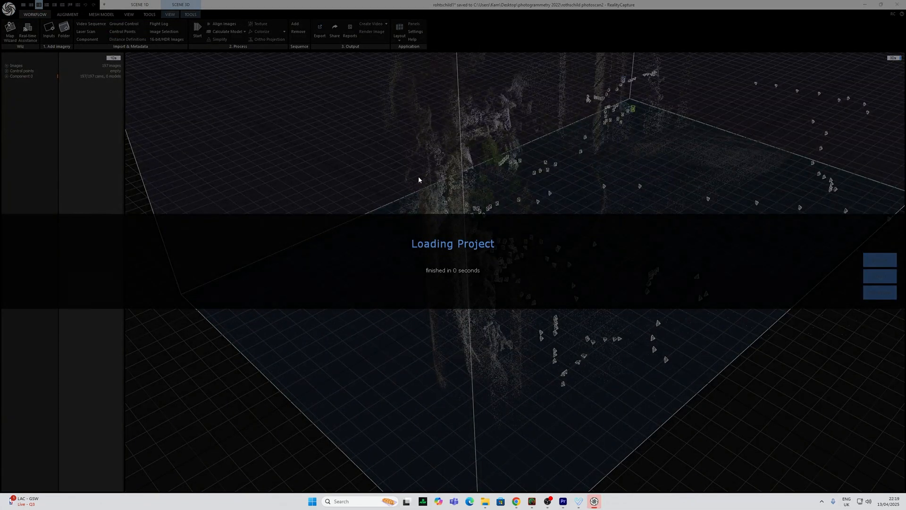
drag(528, 194, 439, 168)
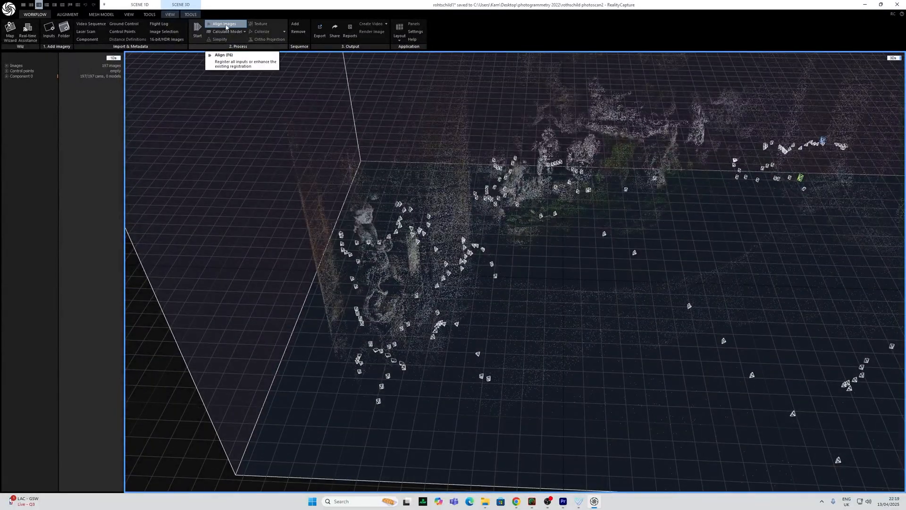
drag(519, 226, 509, 271)
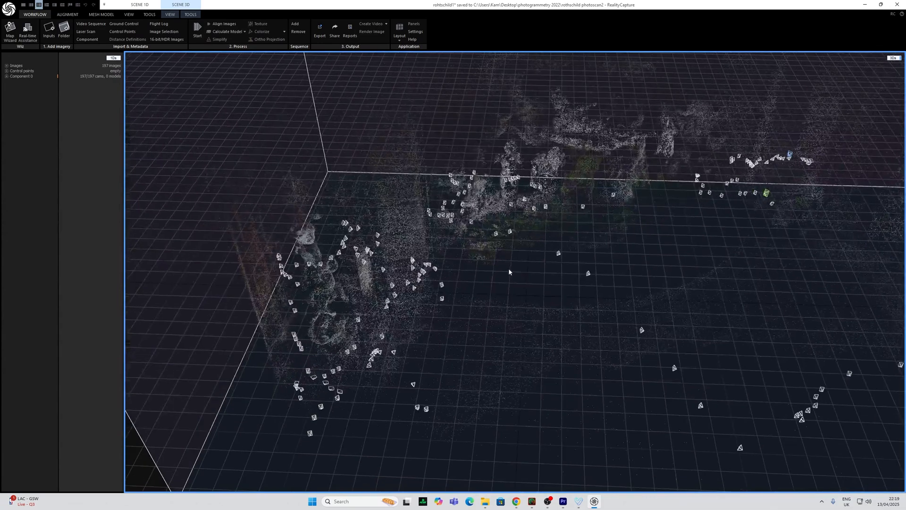
Export the point cloud as rothschild1.ply, then open Jawset Postshot
click(67, 14)
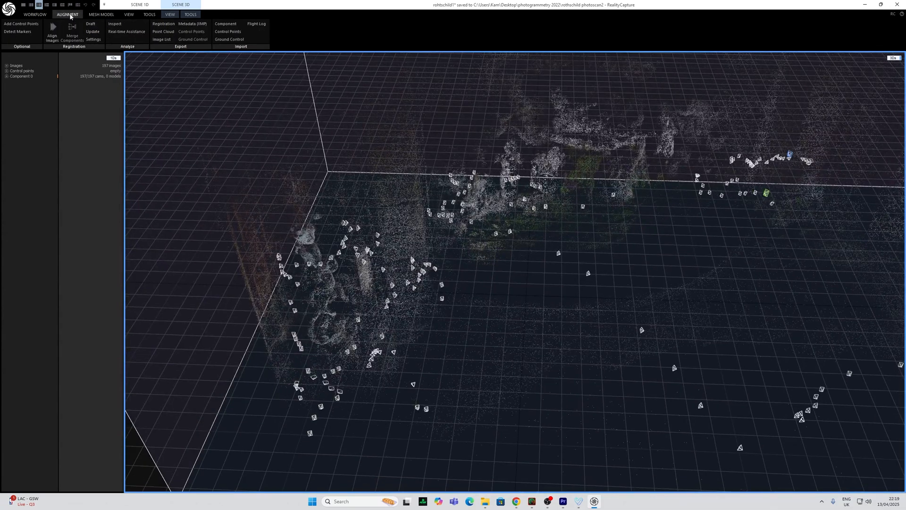
click(164, 32)
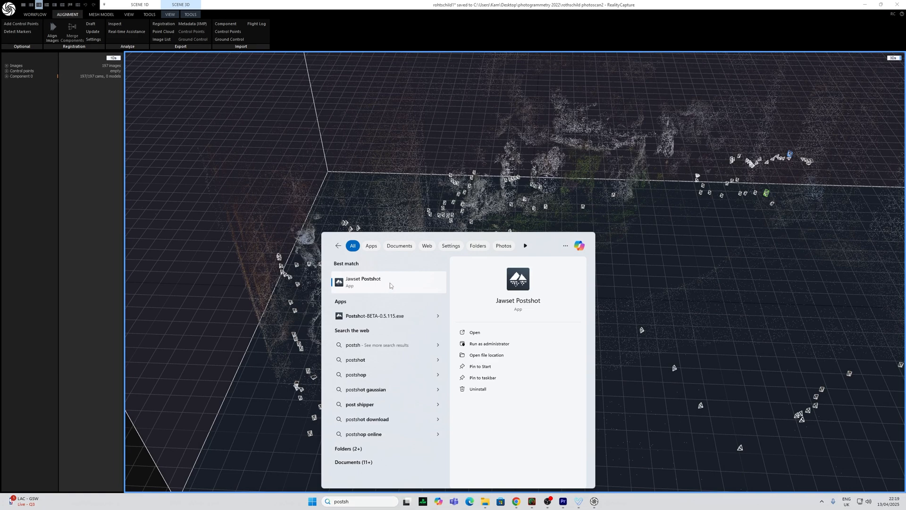
key(Escape)
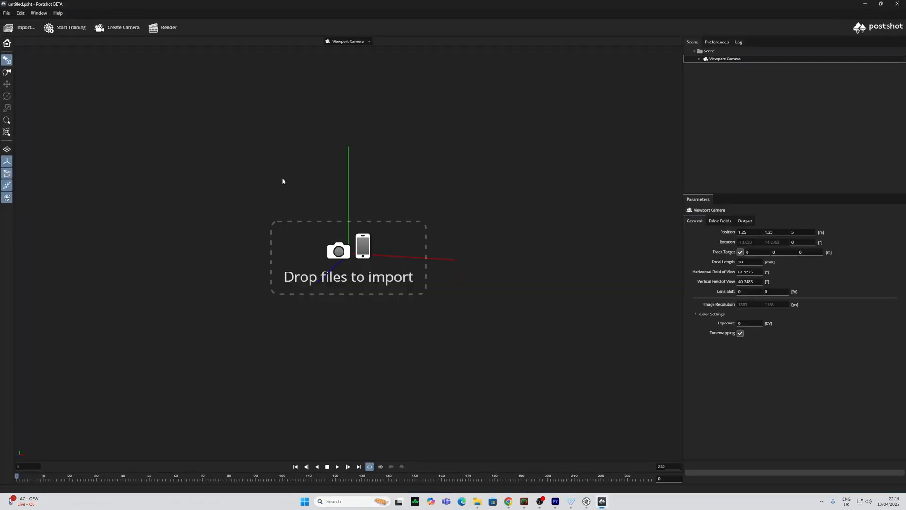
drag(282, 182, 282, 177)
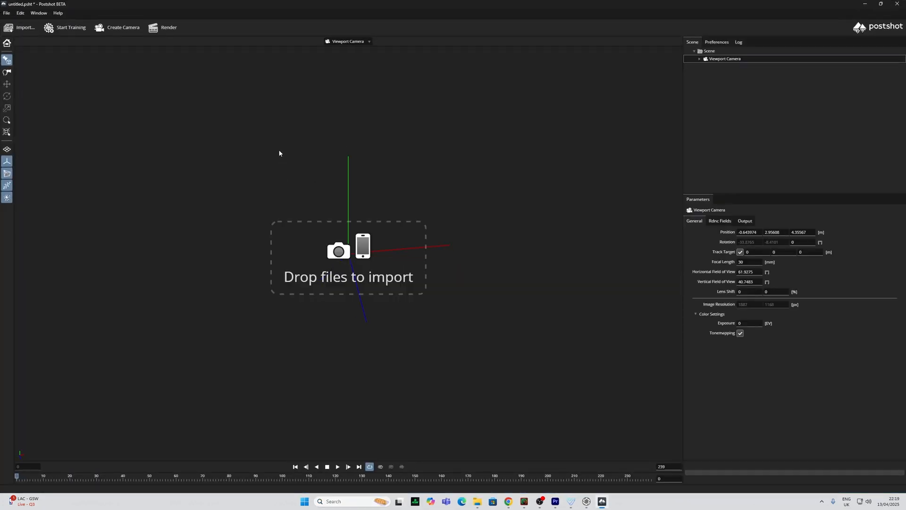
Drop all the grotto photos and the rothschild1.ply point cloud into Postshot for training
click(6, 13)
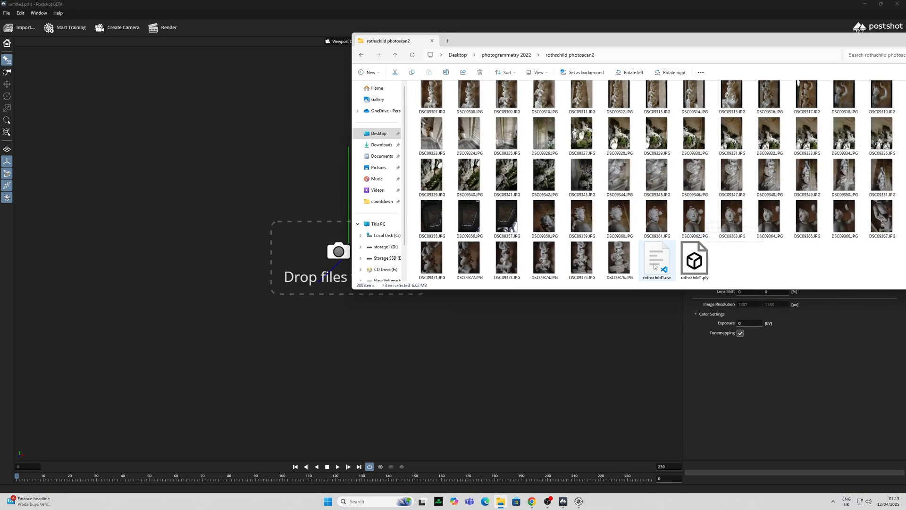
shift+click(695, 266)
drag(692, 264, 400, 342)
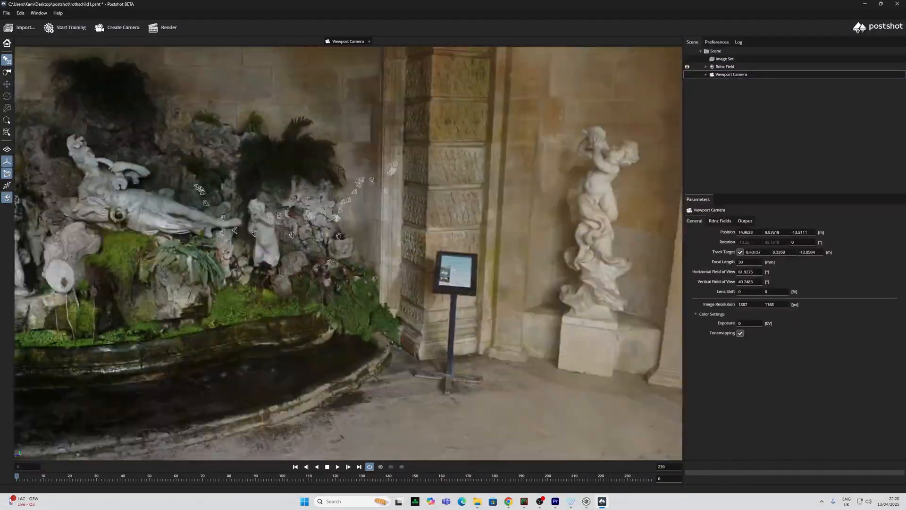
Pan, zoom and orbit around the trained splat's statues and fountain, then bring up the File menu
middle_drag(357, 230, 443, 259)
scroll(443, 259, down, 15)
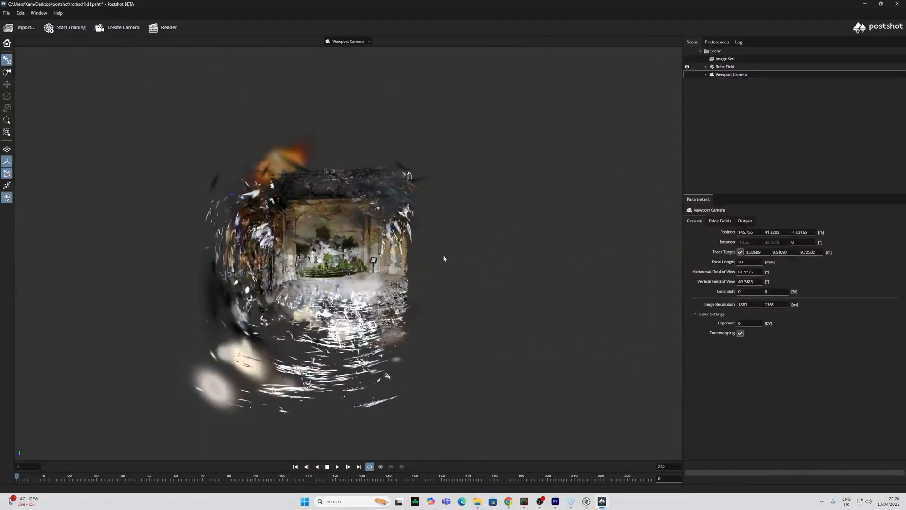
scroll(443, 258, up, 15)
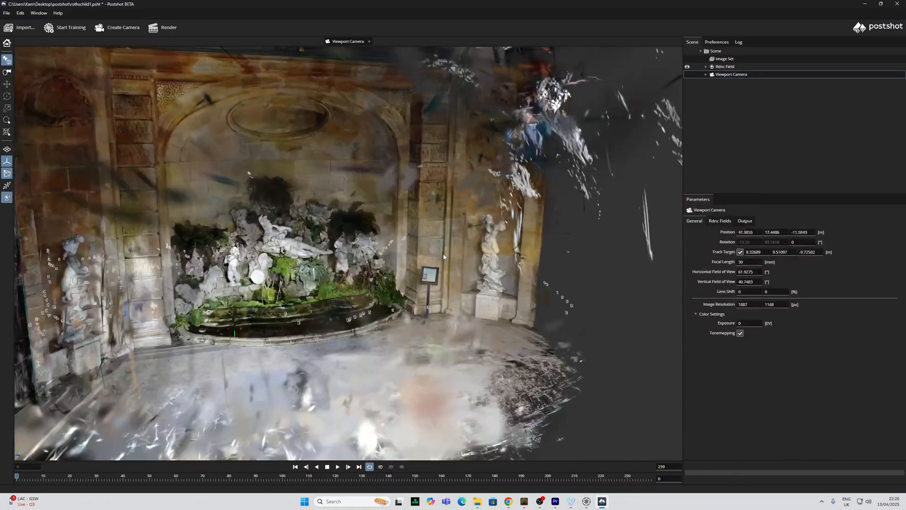
scroll(443, 257, up, 15)
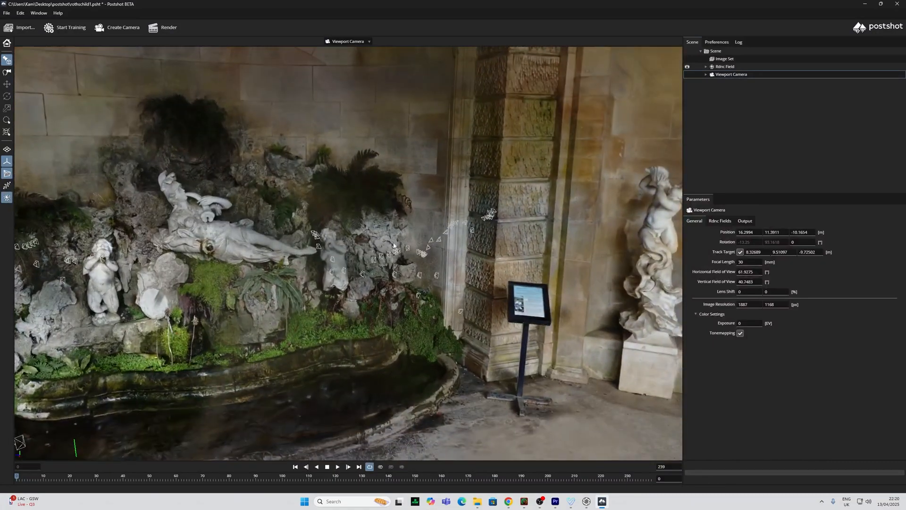
drag(394, 245, 226, 235)
middle_drag(199, 194, 289, 229)
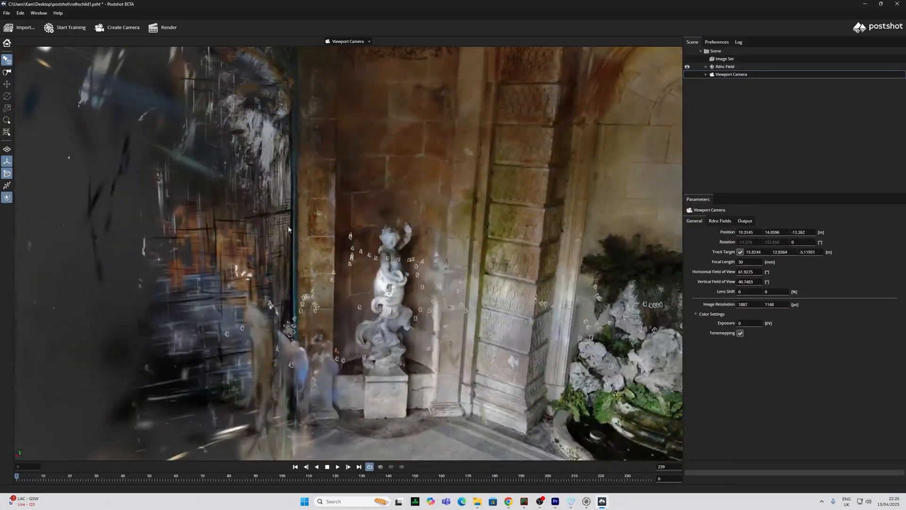
scroll(289, 229, up, 10)
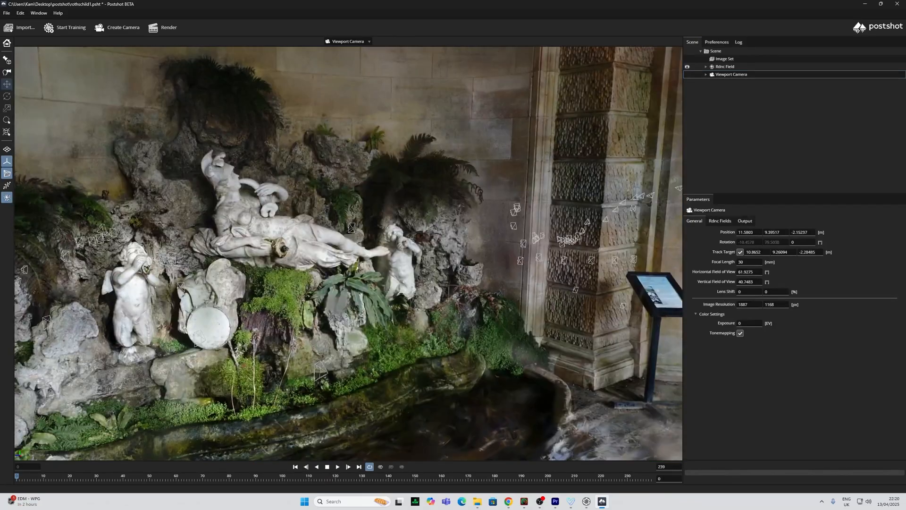
drag(348, 253, 276, 262)
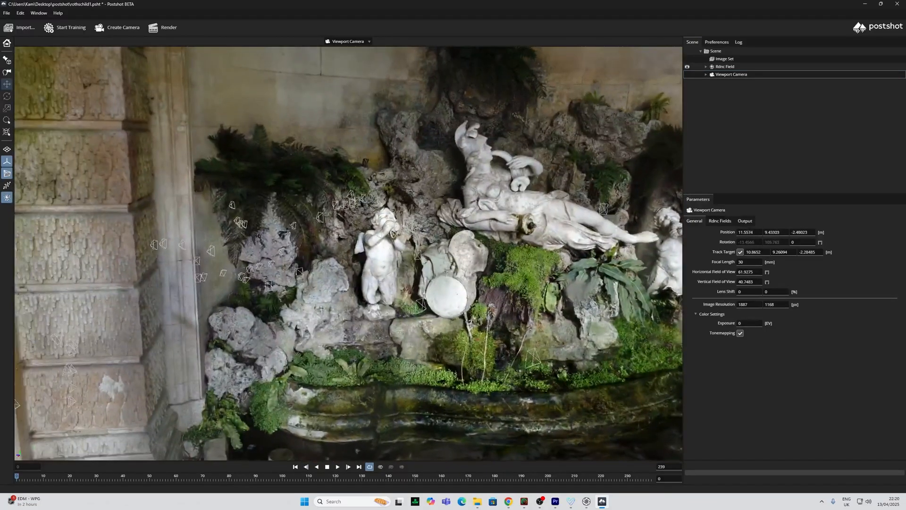
middle_drag(536, 231, 388, 249)
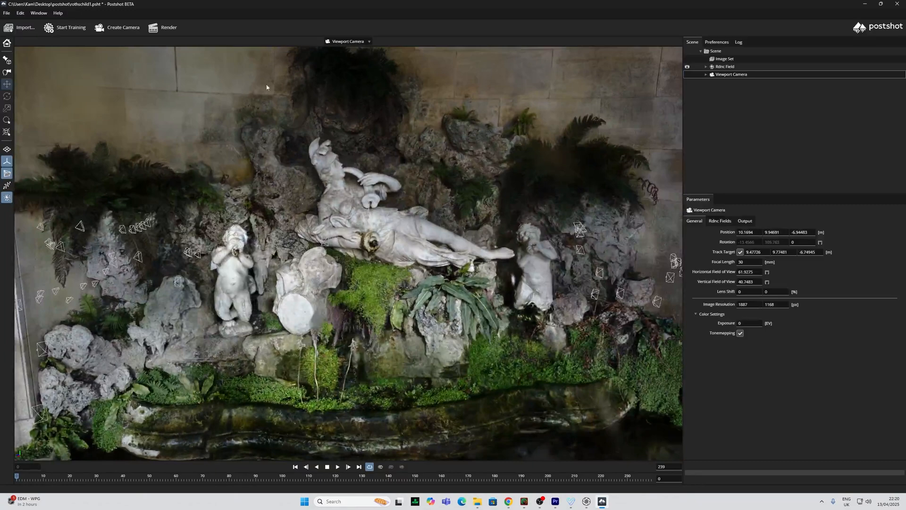
click(7, 12)
mouse_move(17, 43)
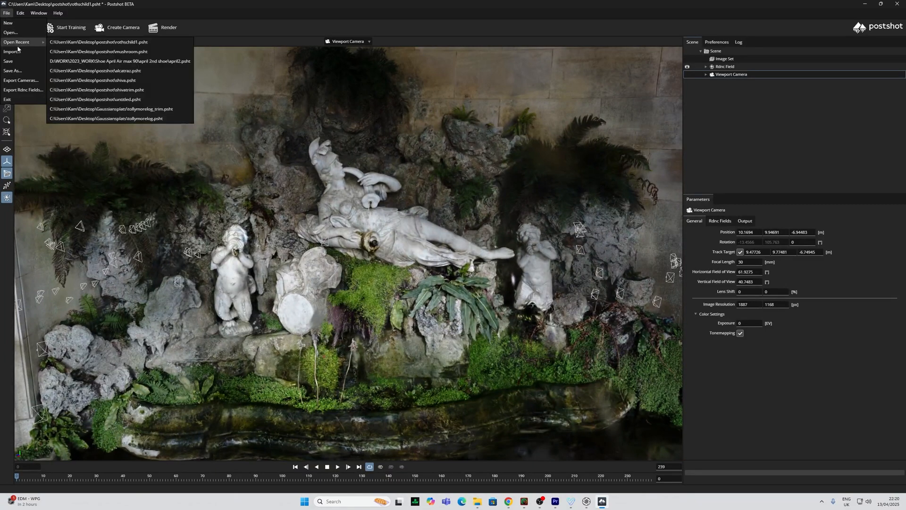
Start a radiance field export, then cancel the Export Radiance Field dialog
click(29, 90)
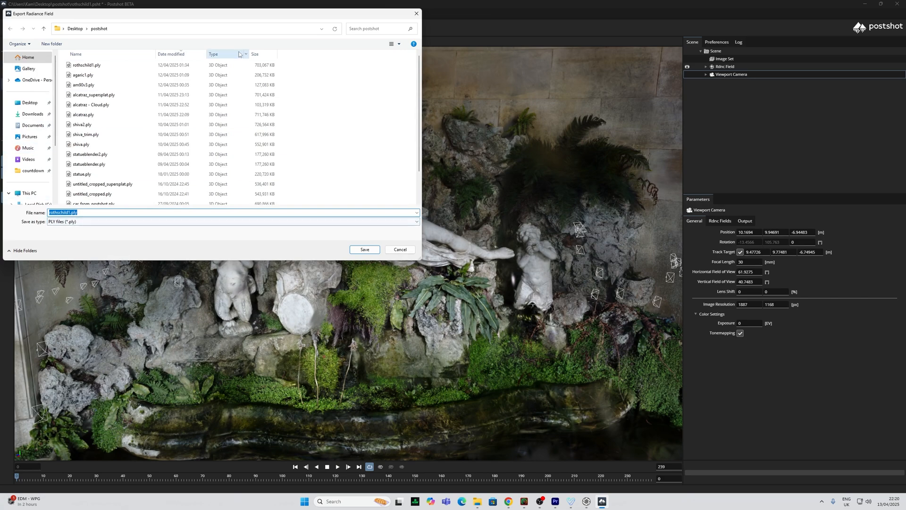
click(398, 250)
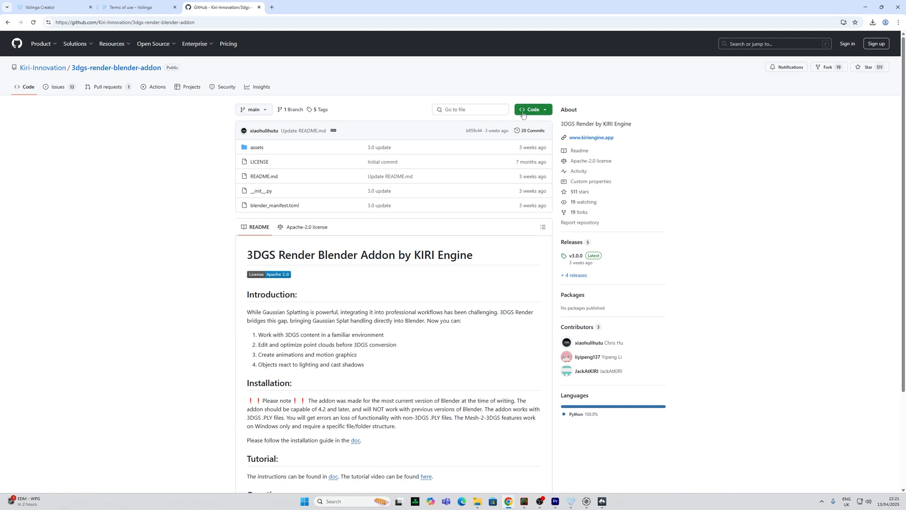
Open the add-on's v3.0.0 release page and search Windows for 'blen' to find Blender
click(594, 257)
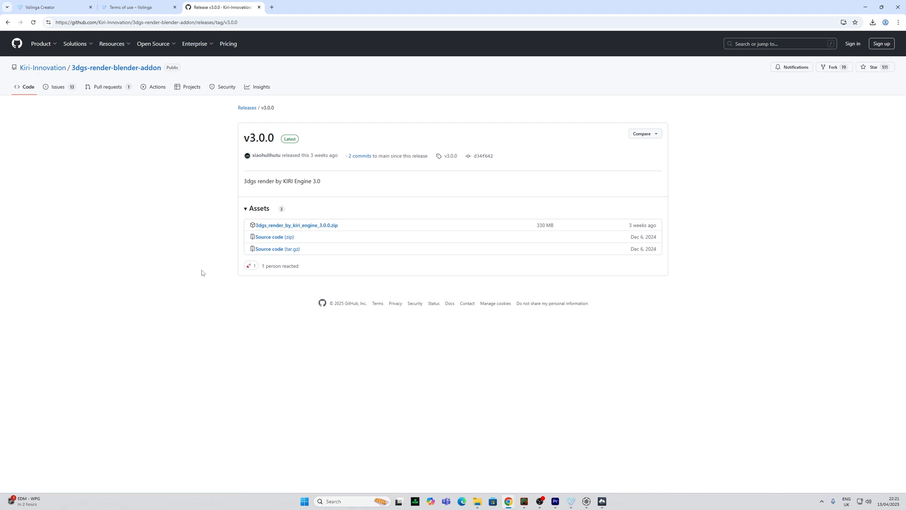
key(super)
text(blen)
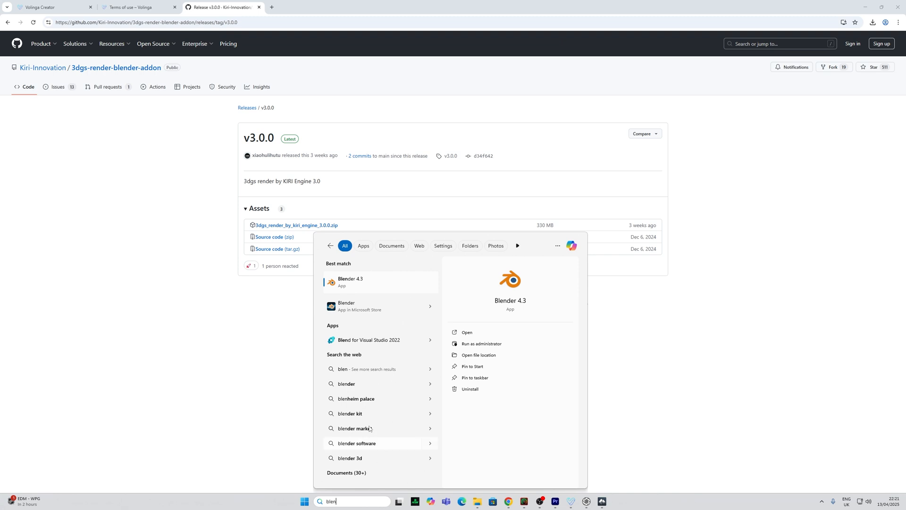
Launch Blender 4.3, delete the default cube, camera and light, and show the 3DGS Render sidebar panel
click(372, 286)
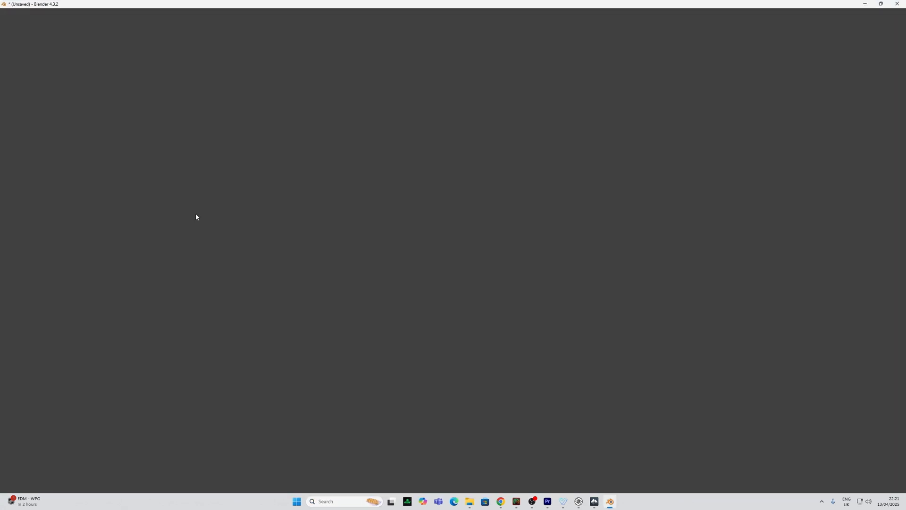
click(439, 213)
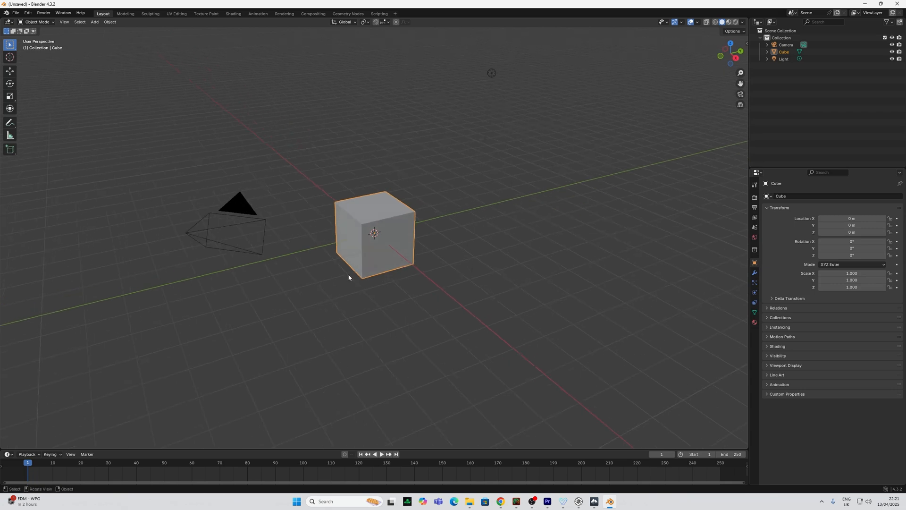
key(a)
key(Delete)
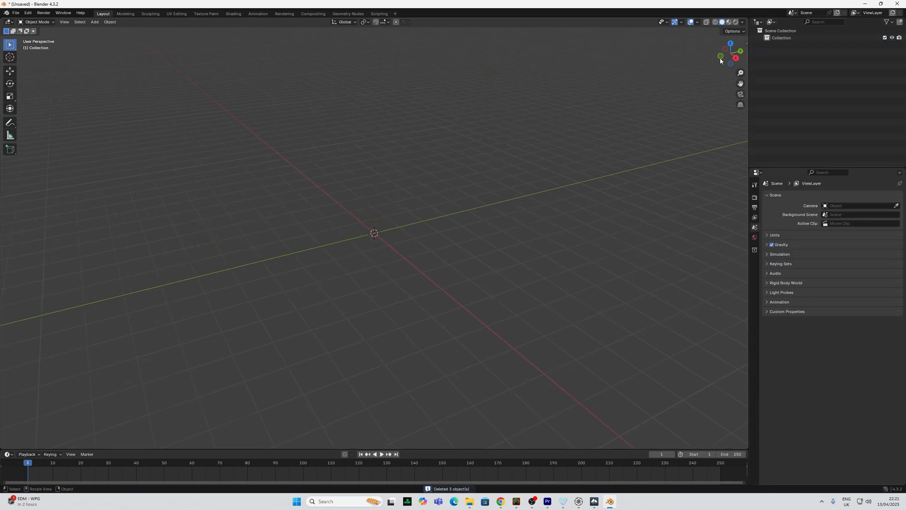
key(n)
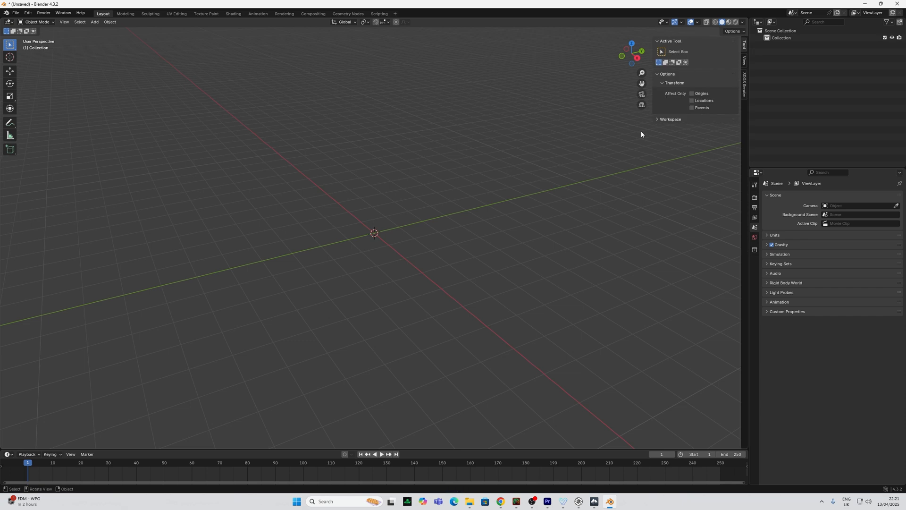
click(744, 84)
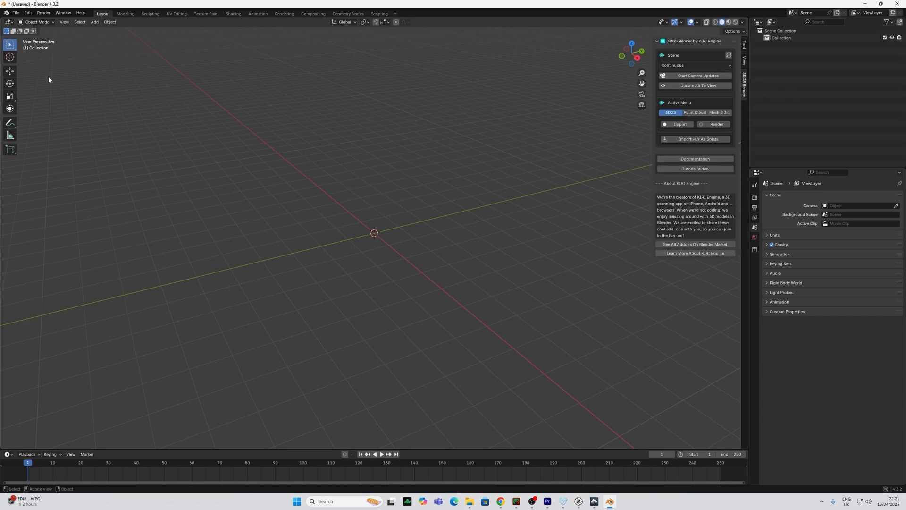
Import rothschild1.ply with Import PLY As Splats and view it in Material Preview
click(14, 13)
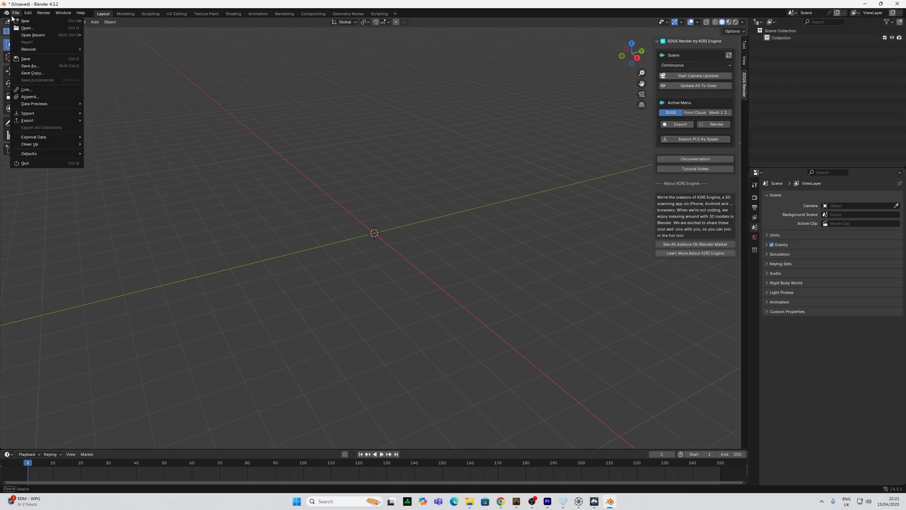
click(673, 126)
click(689, 139)
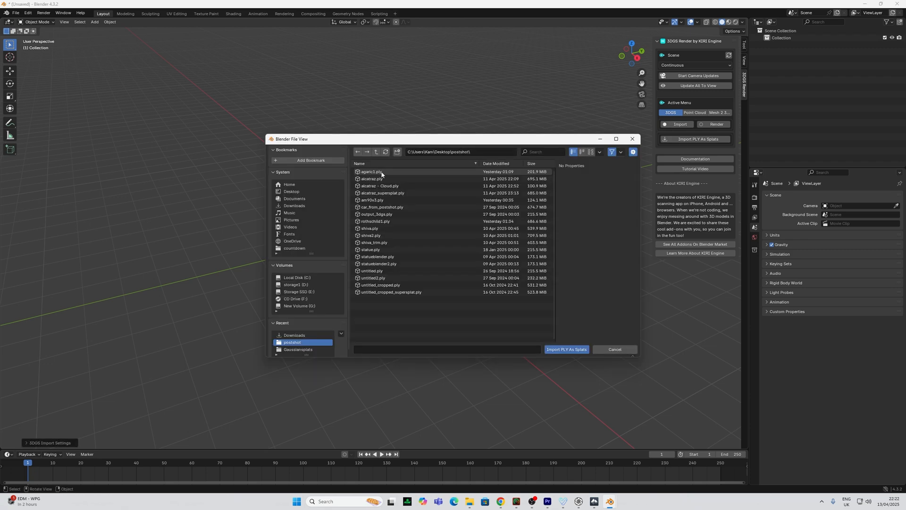
double_click(391, 173)
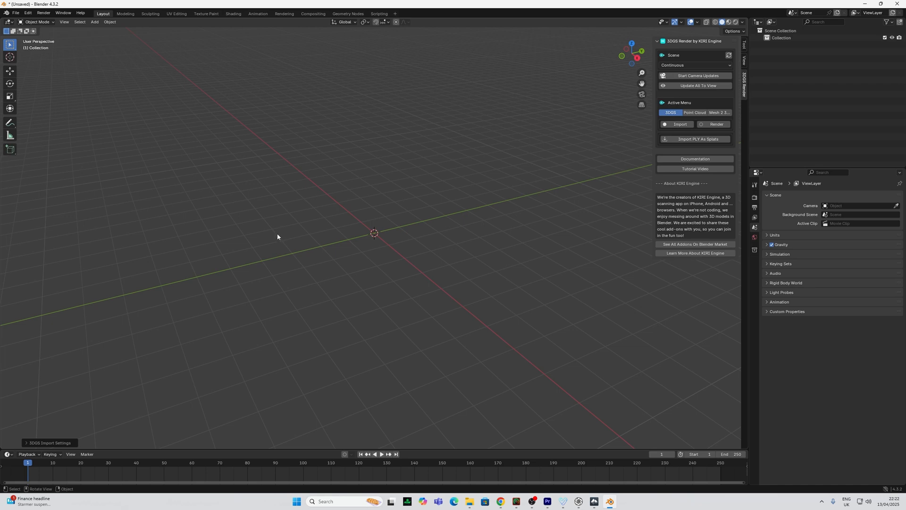
click(728, 22)
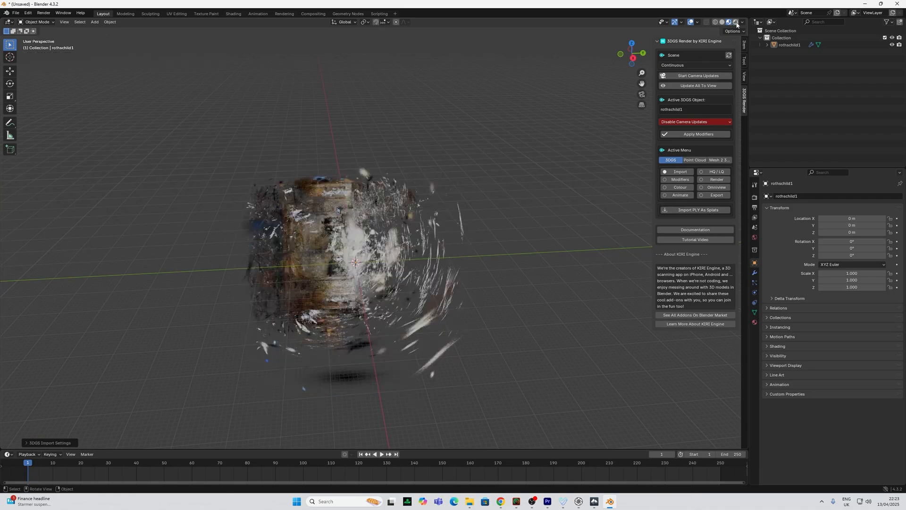
Compare Rendered and Material Preview shading while orbiting the splat, then try wireframe and solid display
click(736, 23)
click(728, 22)
scroll(448, 148, up, 8)
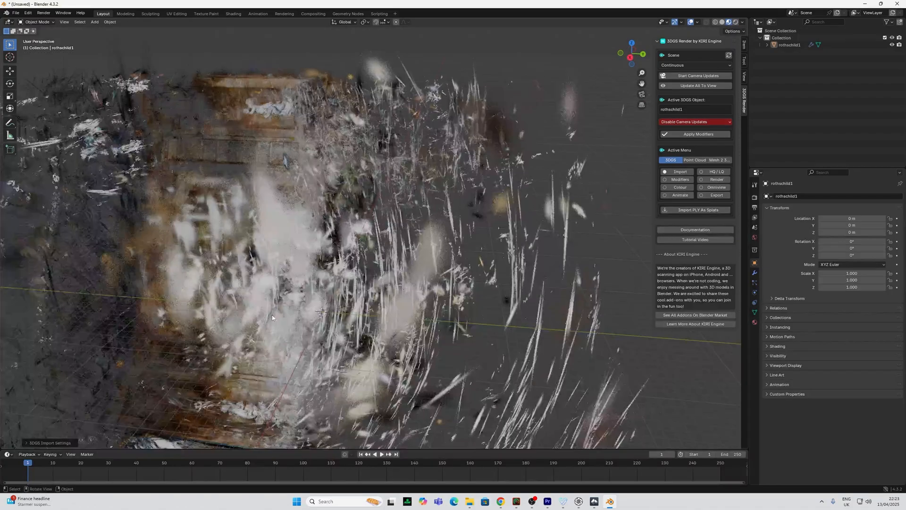
middle_drag(272, 315, 359, 299)
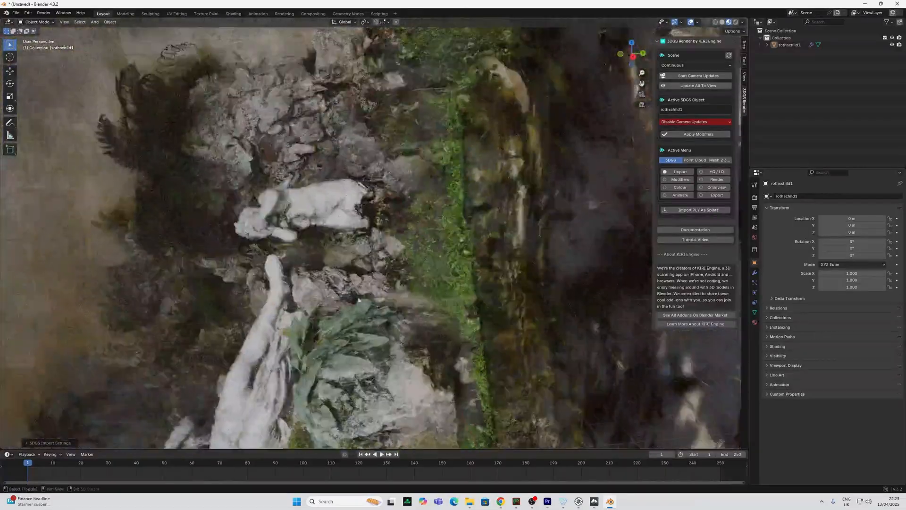
scroll(358, 300, down, 2)
shift+middle_drag(306, 140, 339, 146)
shift+middle_drag(334, 294, 316, 213)
scroll(339, 254, down, 10)
scroll(316, 213, down, 2)
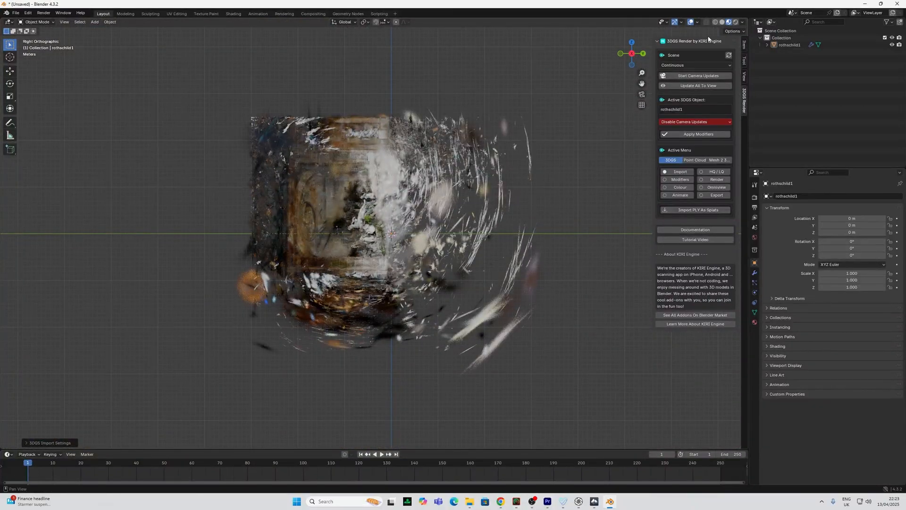
click(715, 23)
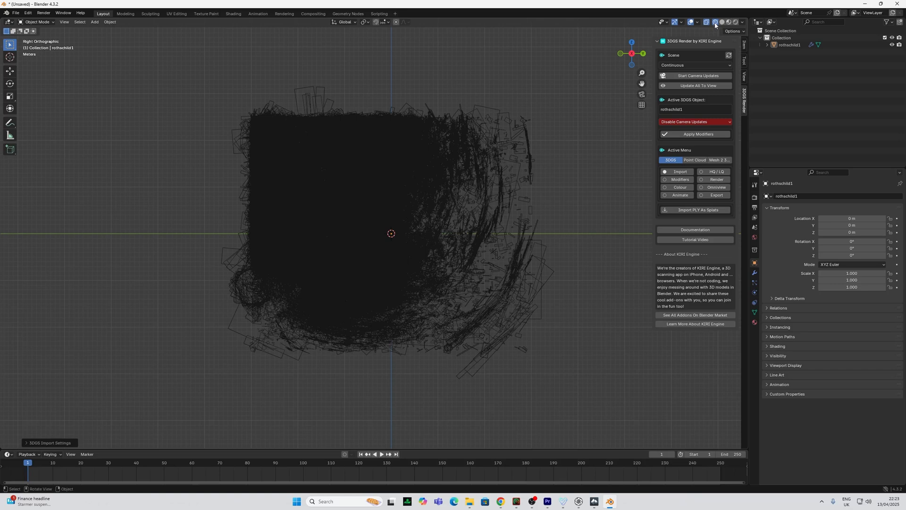
click(721, 22)
In wireframe Edit Mode, delete the stray vertices on the splat's right side
click(715, 22)
key(Tab)
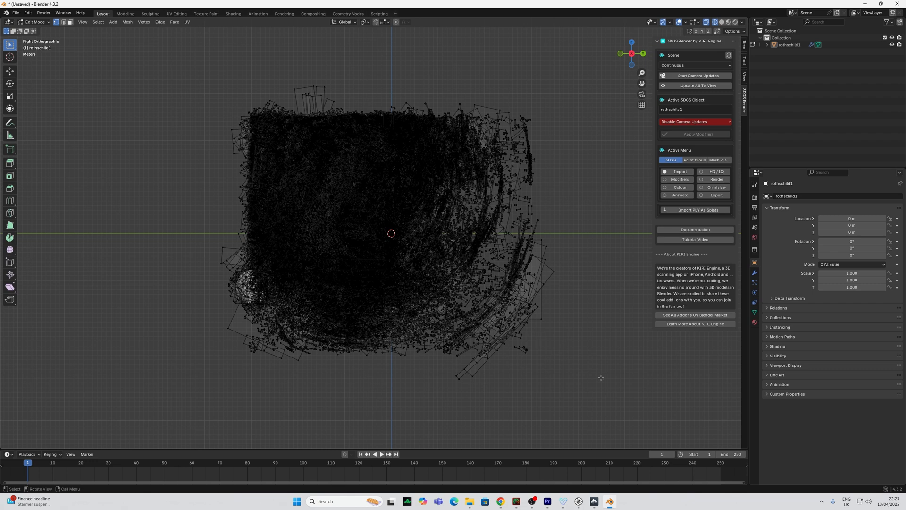
drag(602, 386, 433, 60)
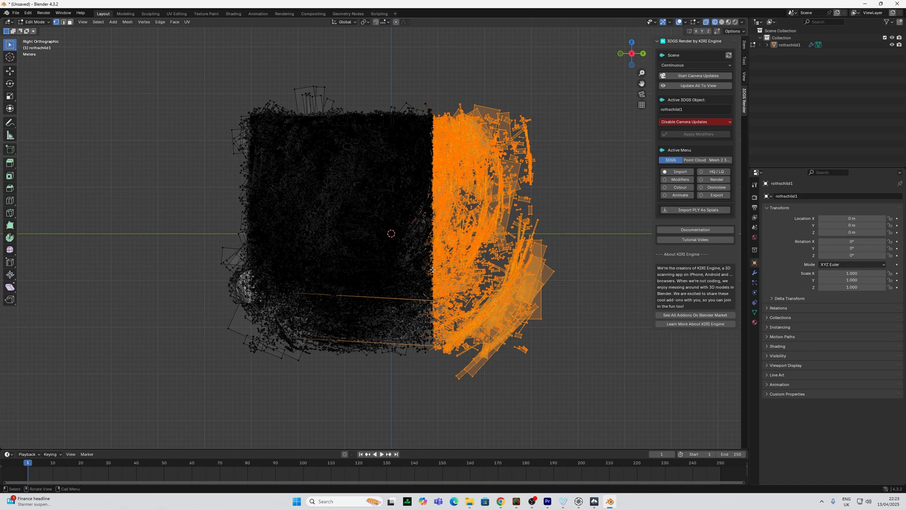
key(x)
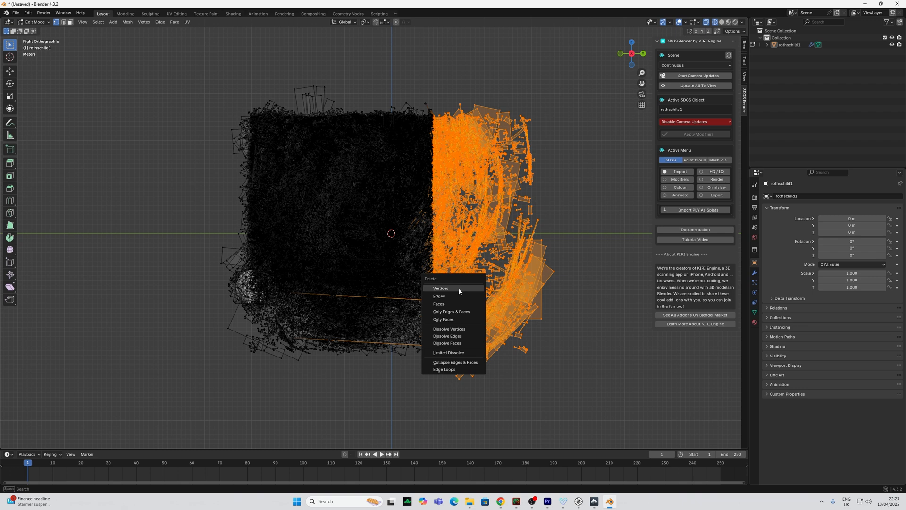
click(459, 289)
Select and delete the stray vertices along the top edge, then select the left-side strays
drag(163, 57, 497, 115)
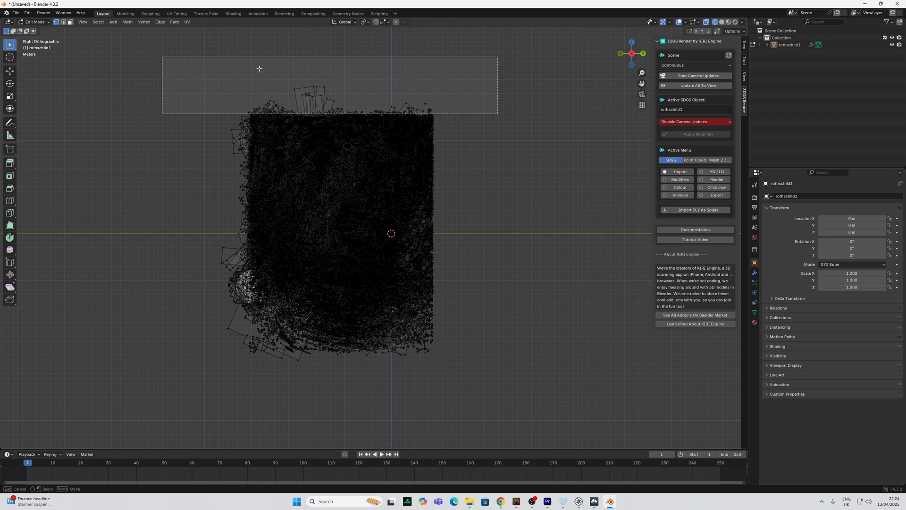
drag(299, 109, 299, 109)
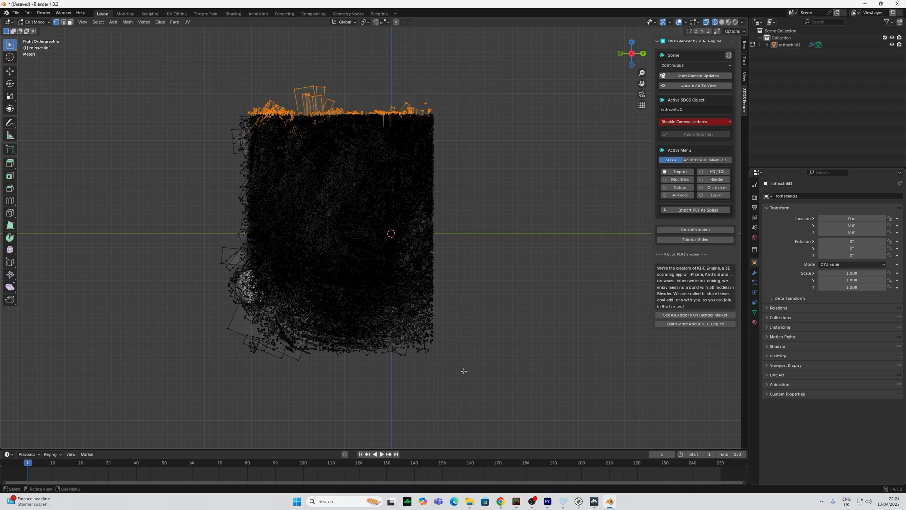
key(x)
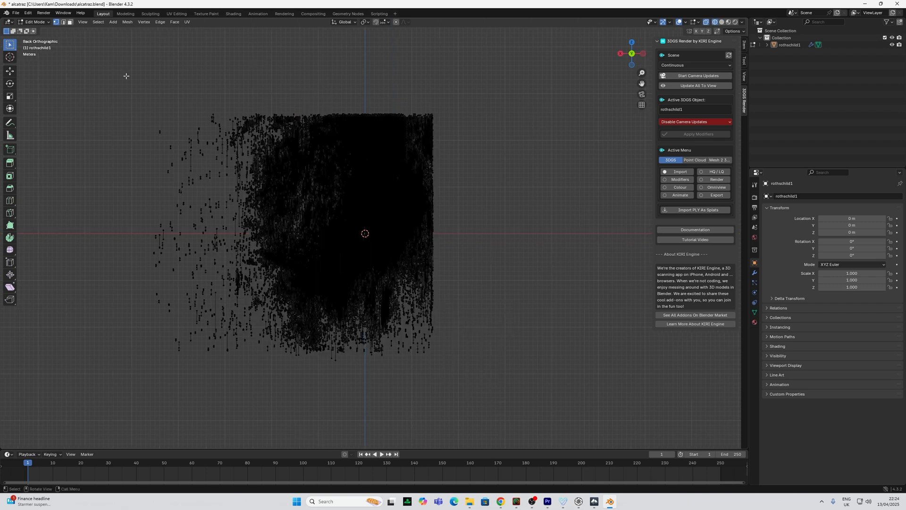
drag(122, 70, 296, 401)
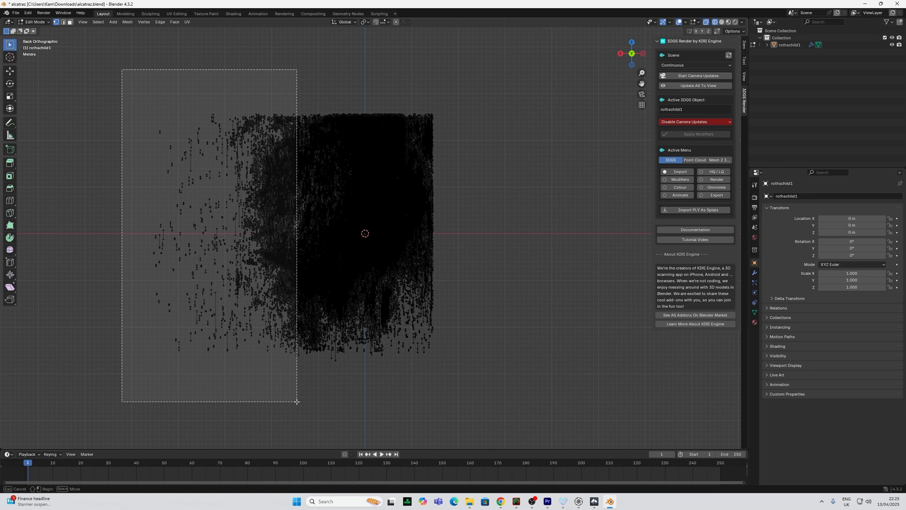
Delete the loose vertices on the splat's left side and along its bottom
drag(296, 401, 297, 401)
key(x)
click(279, 344)
drag(503, 383, 212, 290)
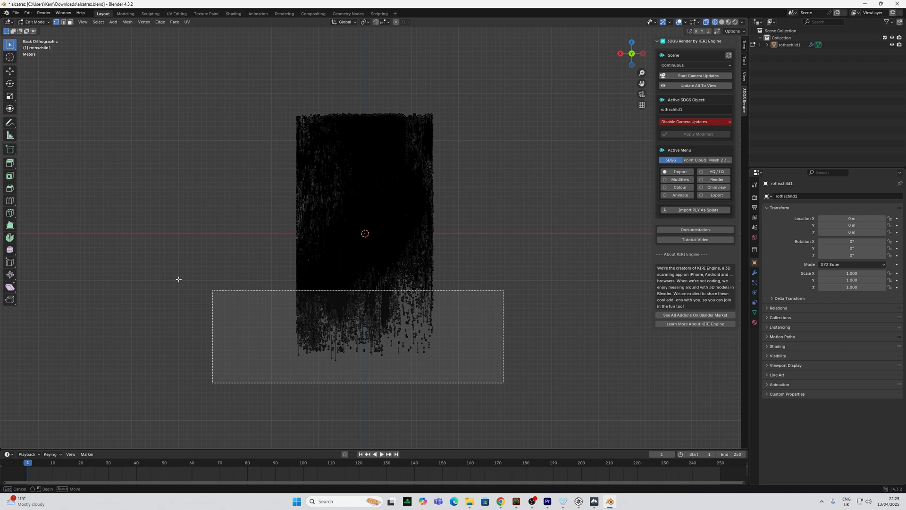
middle_drag(178, 279, 186, 295)
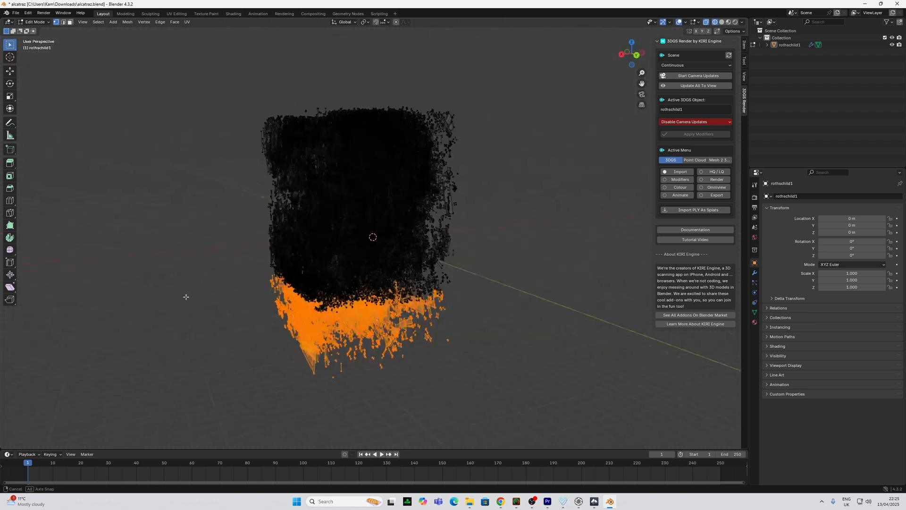
middle_drag(186, 295, 293, 264)
key(x)
Switch to face select mode, delete the leftover mesh faces, and orbit to inspect the cleaned splat
click(721, 23)
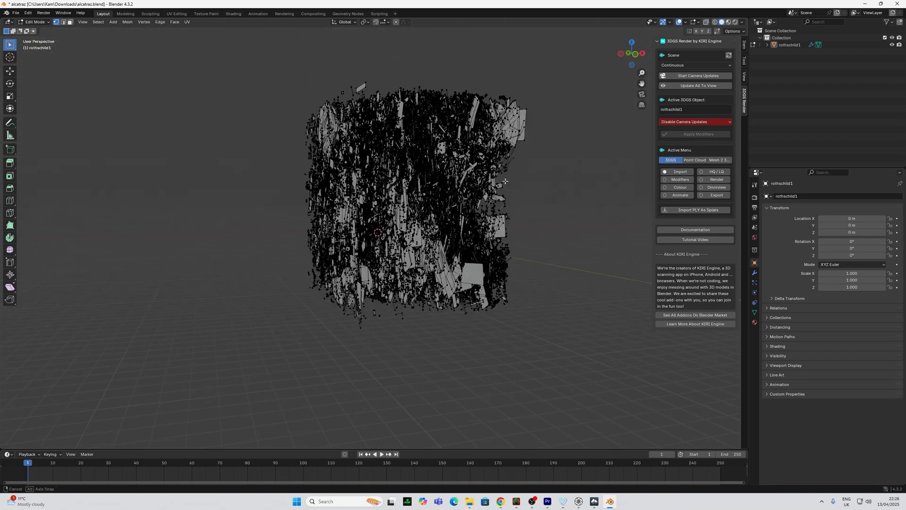
middle_drag(339, 189, 431, 188)
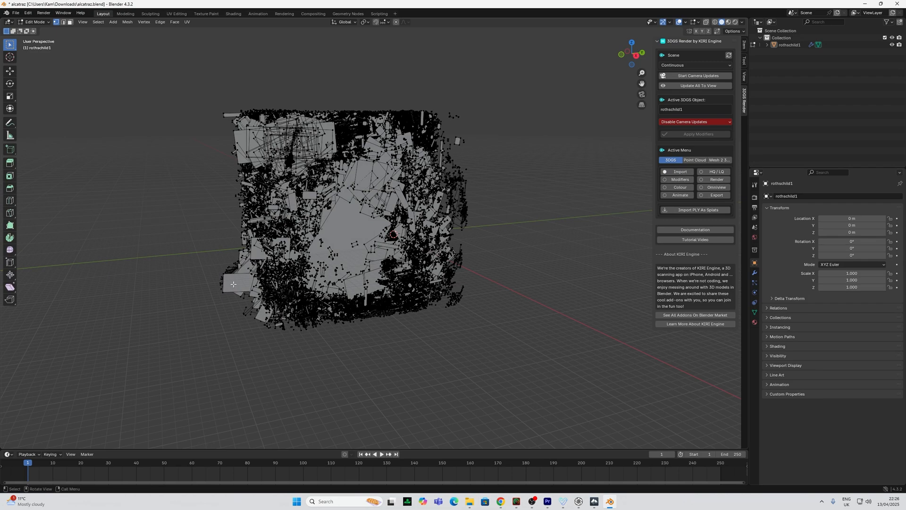
key(3)
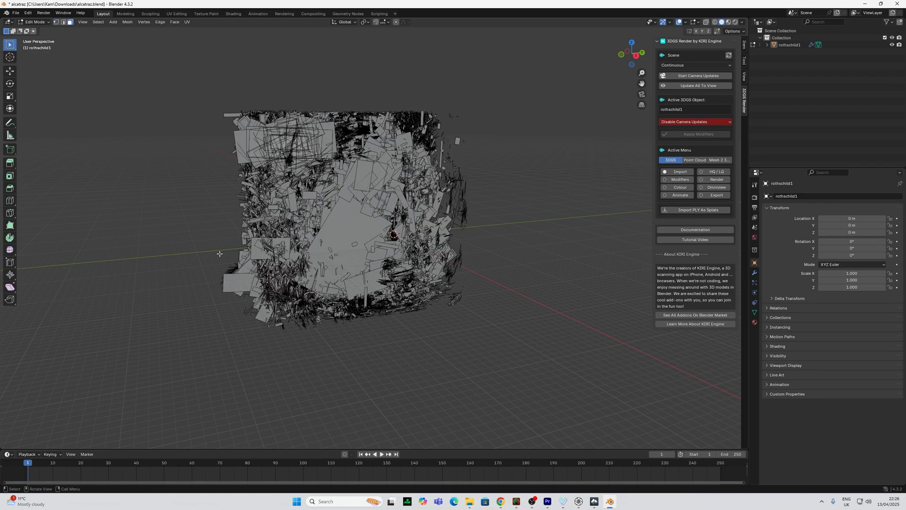
middle_drag(200, 253, 484, 256)
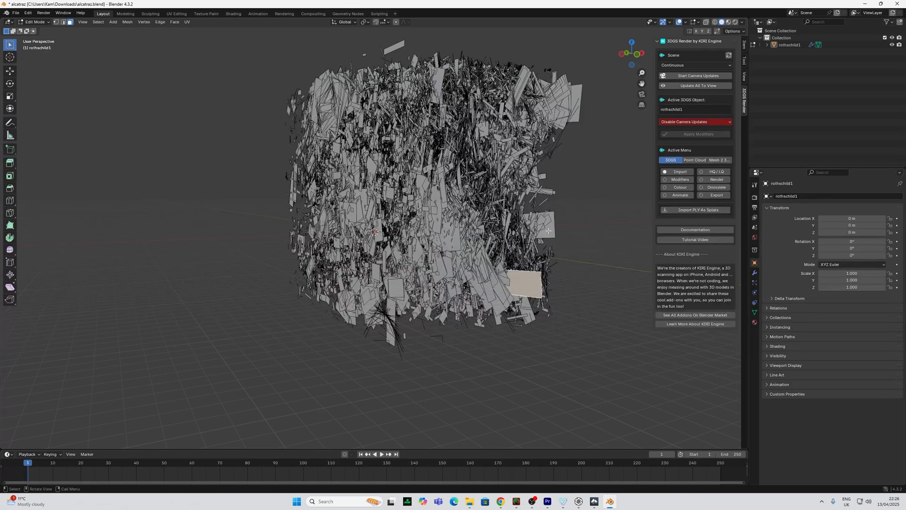
middle_drag(536, 231, 554, 239)
key(x)
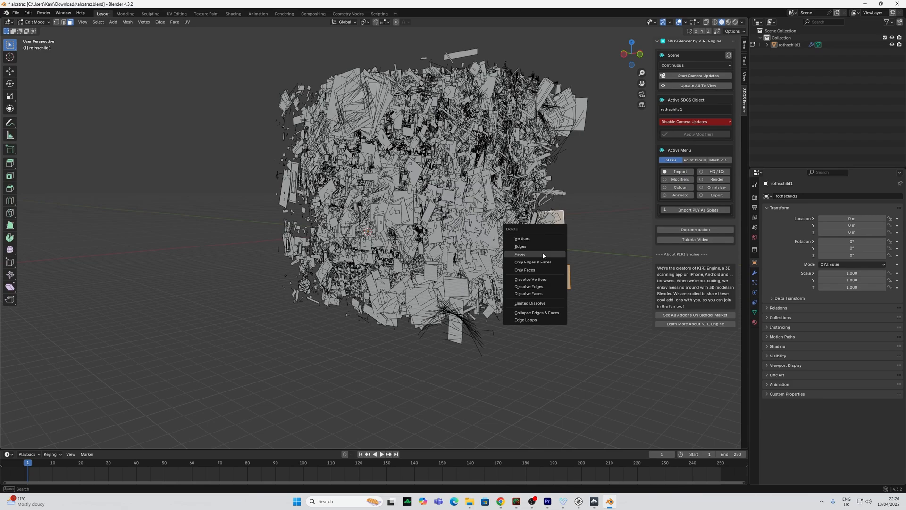
click(542, 255)
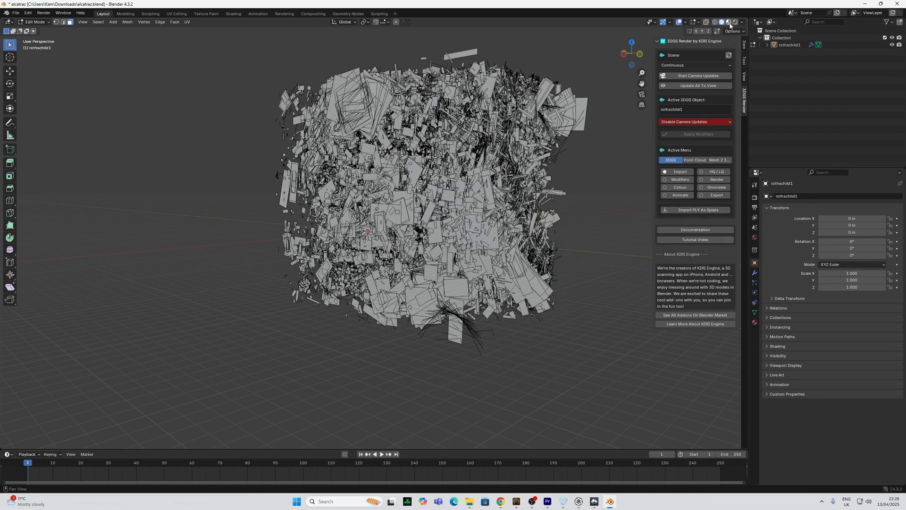
mouse_move(543, 256)
middle_down()
mouse_move(537, 109)
mouse_move(491, 180)
mouse_move(441, 211)
middle_up()
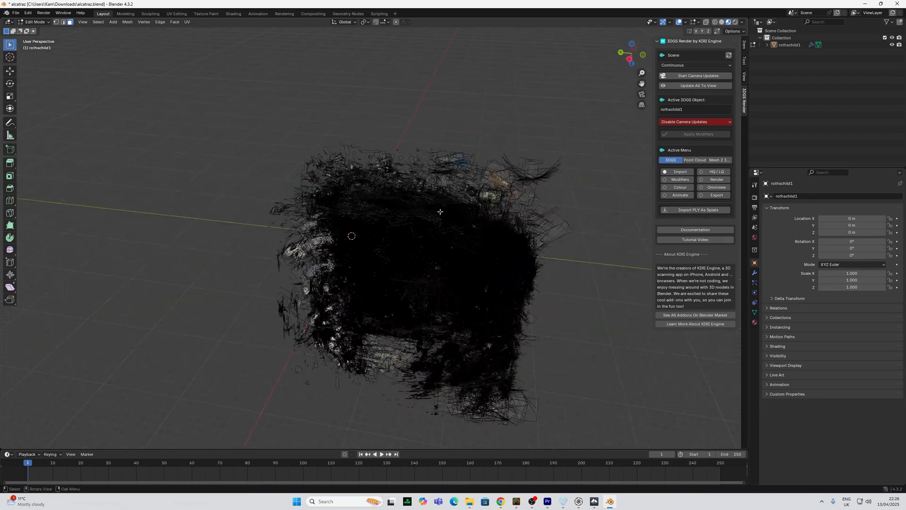
scroll(434, 257, up, 8)
mouse_move(177, 105)
mouse_down()
mouse_move(245, 207)
mouse_move(289, 326)
mouse_move(265, 390)
mouse_move(232, 425)
mouse_move(86, 412)
mouse_up()
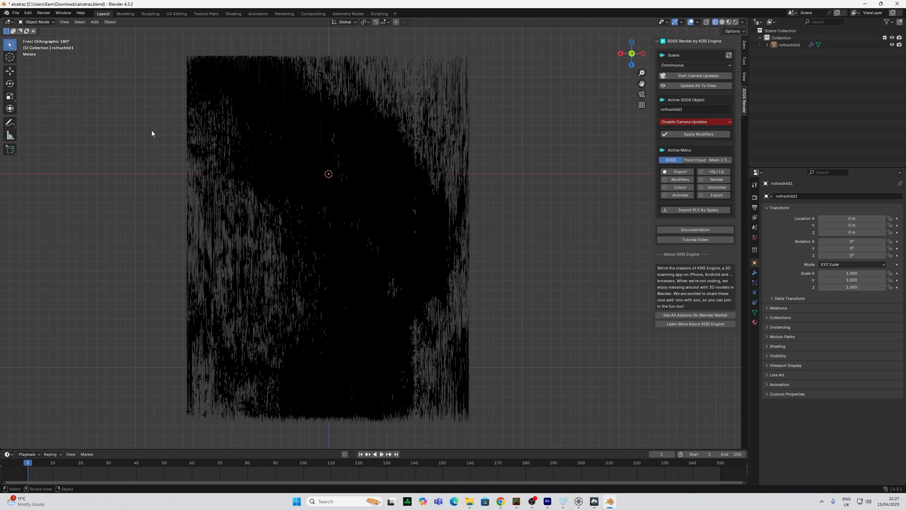
Lasso-delete the stray points along the splat's left edge and return to Object Mode
key(Tab)
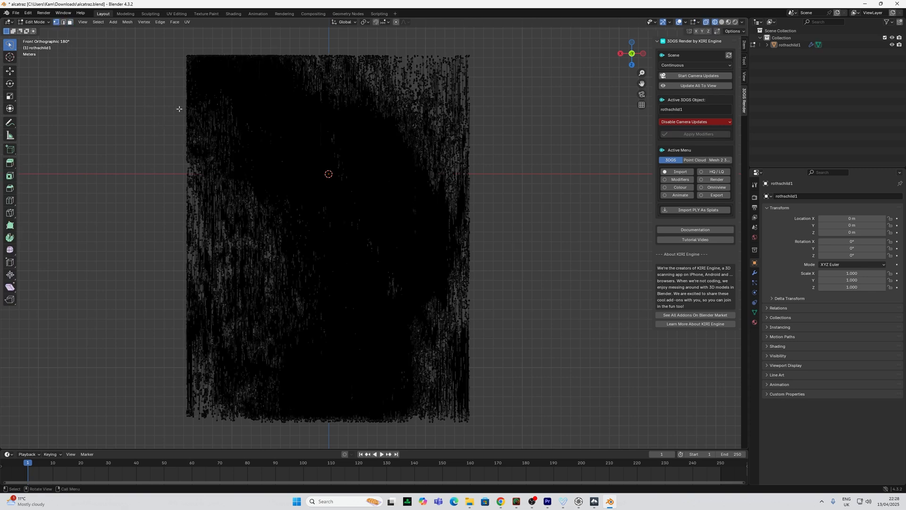
mouse_move(178, 103)
mouse_down()
mouse_move(274, 273)
mouse_move(273, 364)
mouse_move(247, 402)
mouse_move(152, 447)
mouse_move(135, 436)
mouse_up()
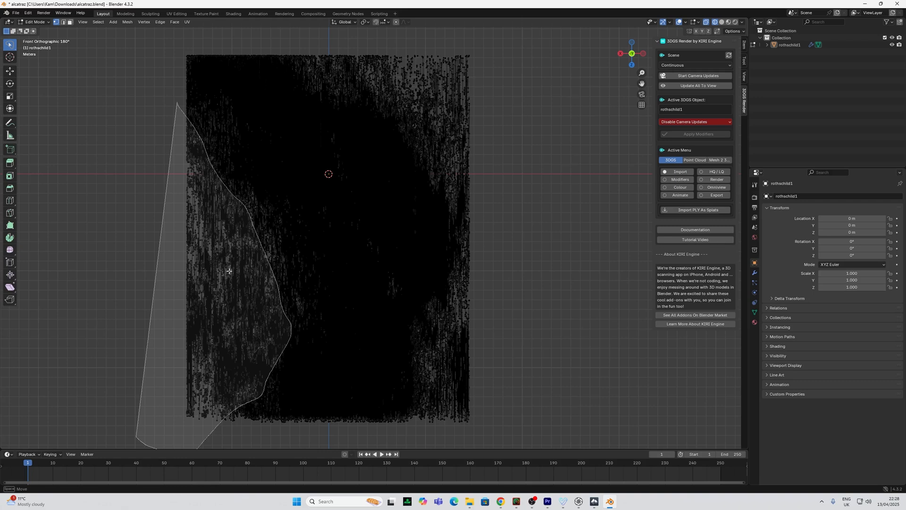
key(x)
click(409, 122)
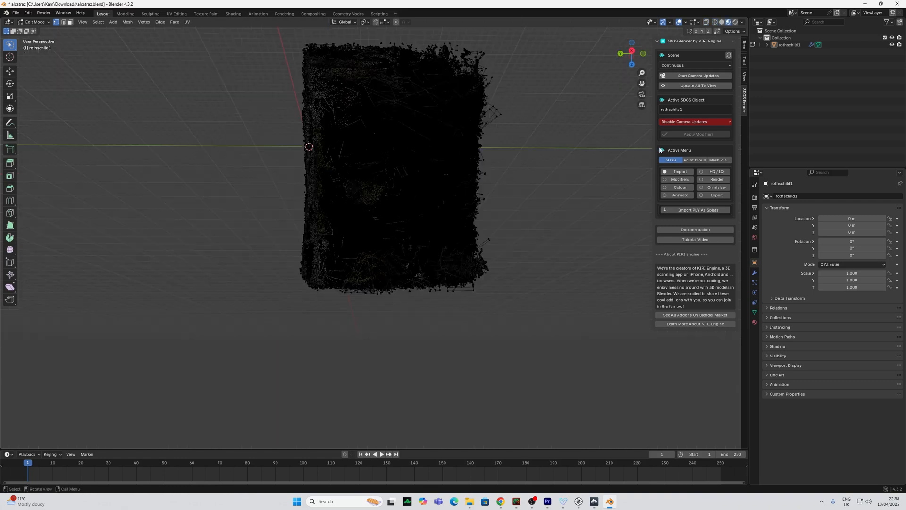
key(Tab)
click(716, 195)
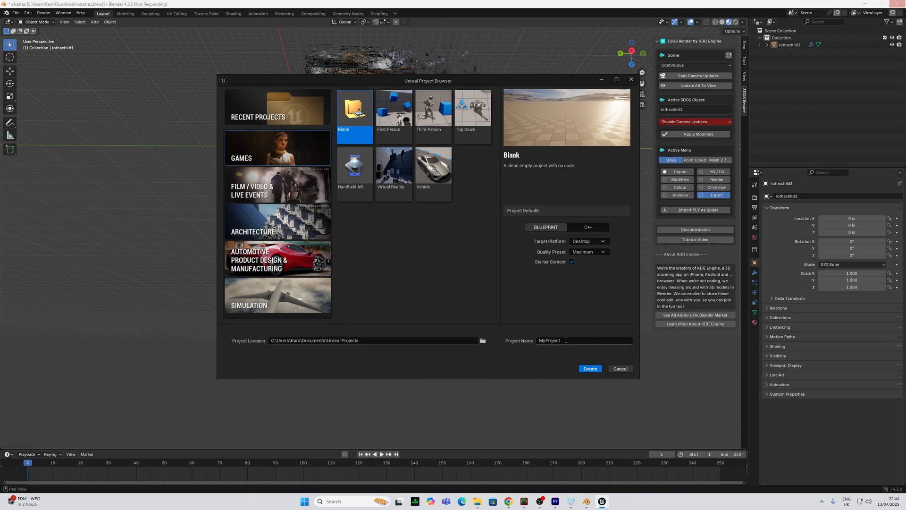
Create a blank Unreal project named delme2
drag(570, 341, 516, 337)
text(delme2)
click(590, 368)
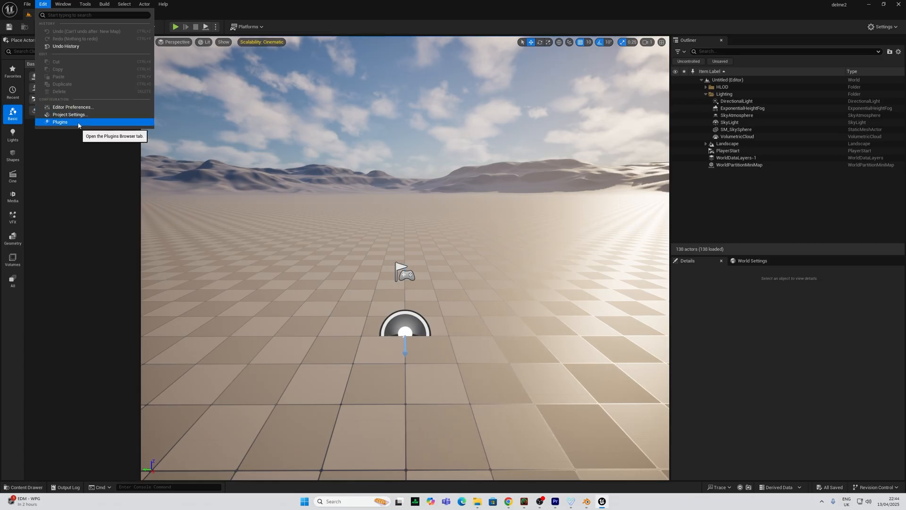
Enable the VolingaRenderer plugin, accept the beta warning and check its rendering options
click(78, 124)
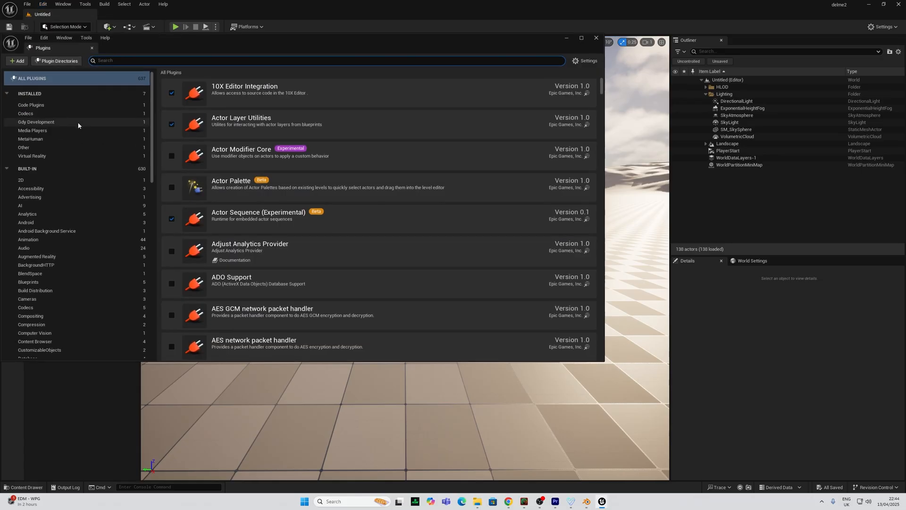
text(volin)
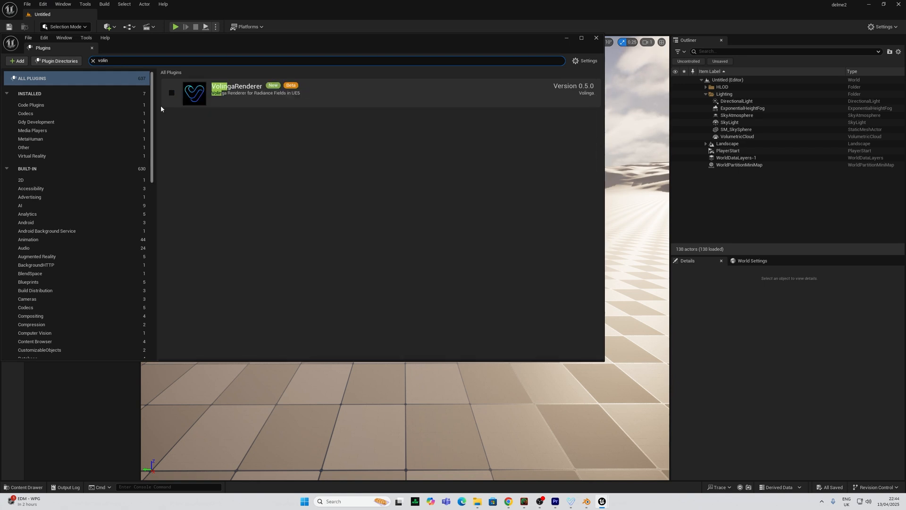
click(172, 93)
click(501, 269)
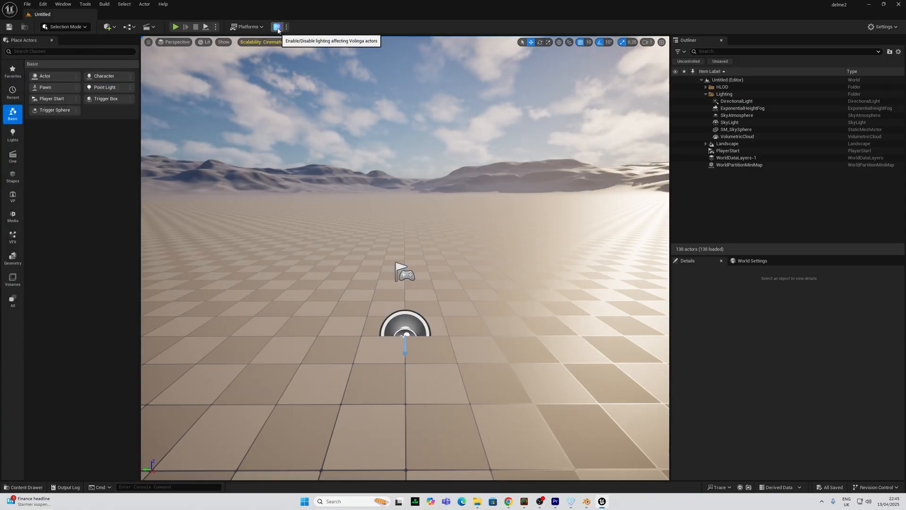
click(286, 27)
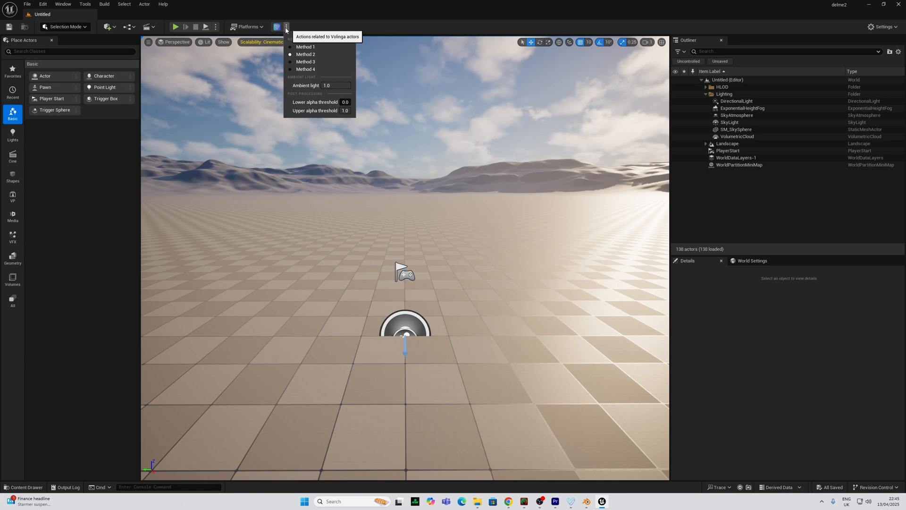
click(286, 28)
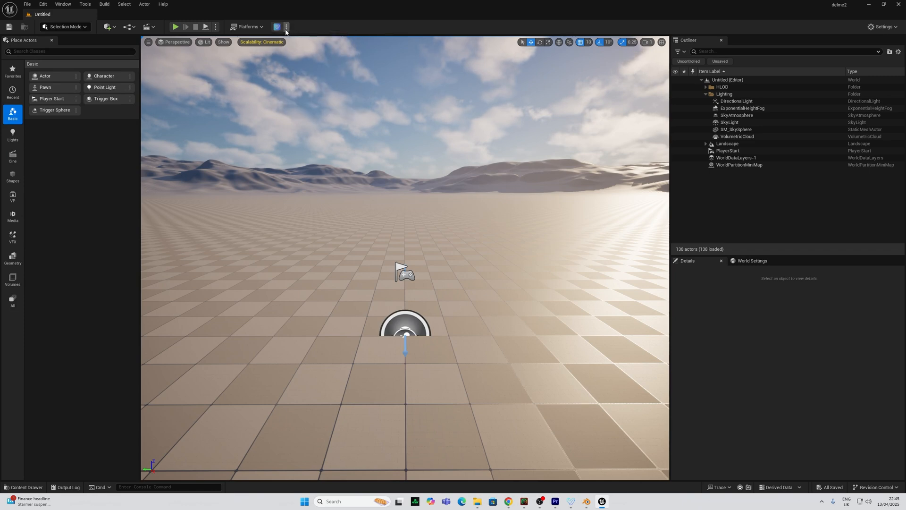
click(27, 4)
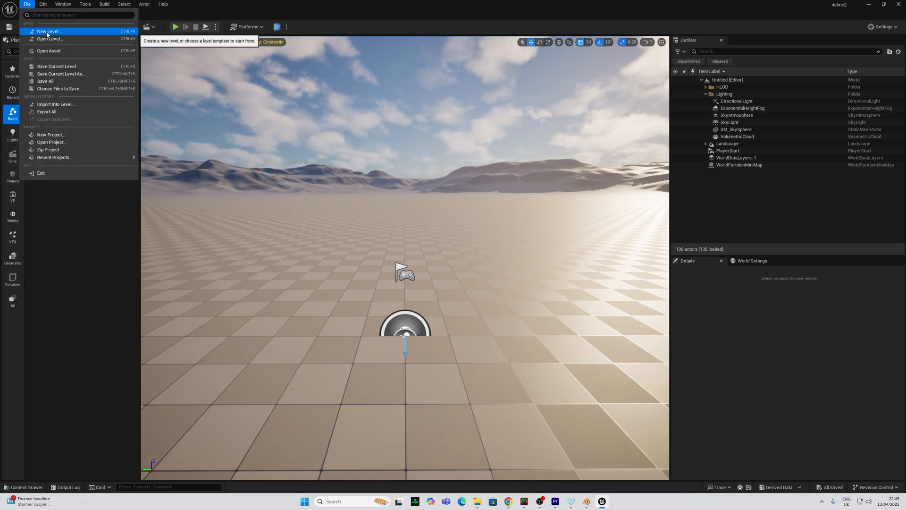
Create a new Empty Level from File > New Level, leaving an Untitled world with 0 actors
click(739, 102)
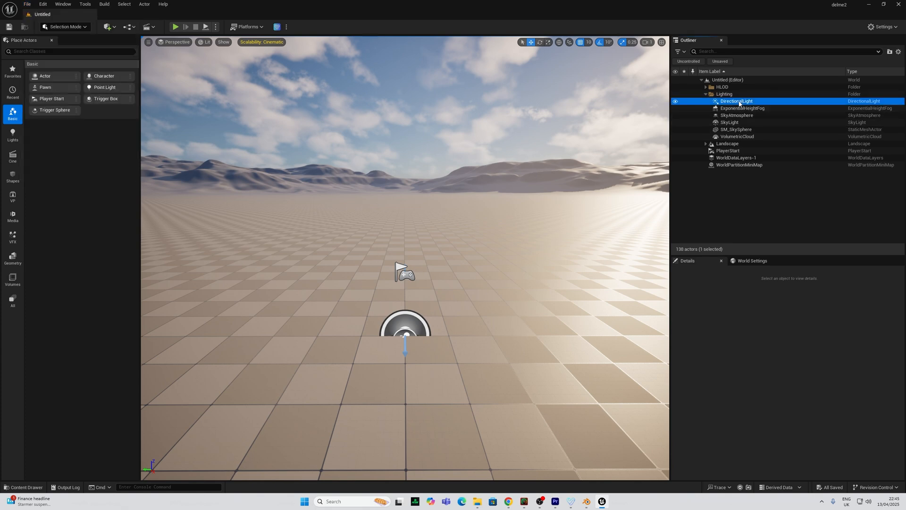
click(27, 4)
click(39, 31)
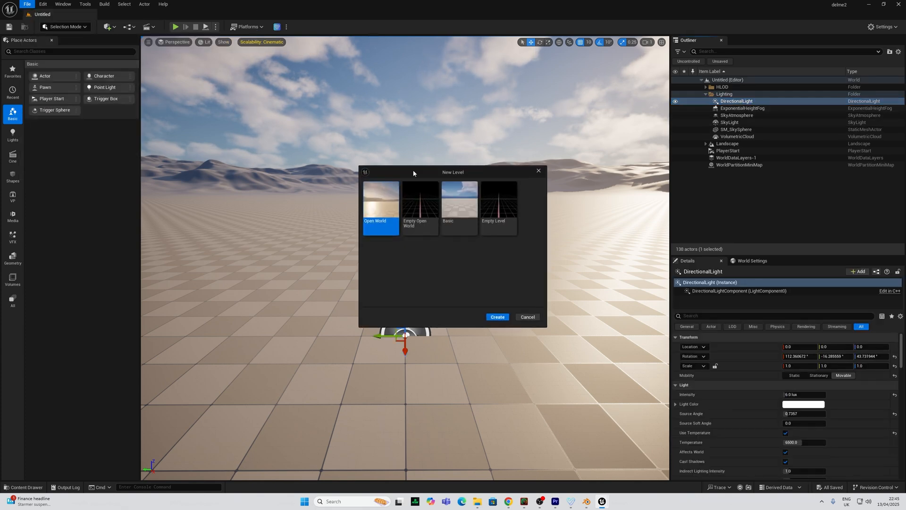
click(499, 215)
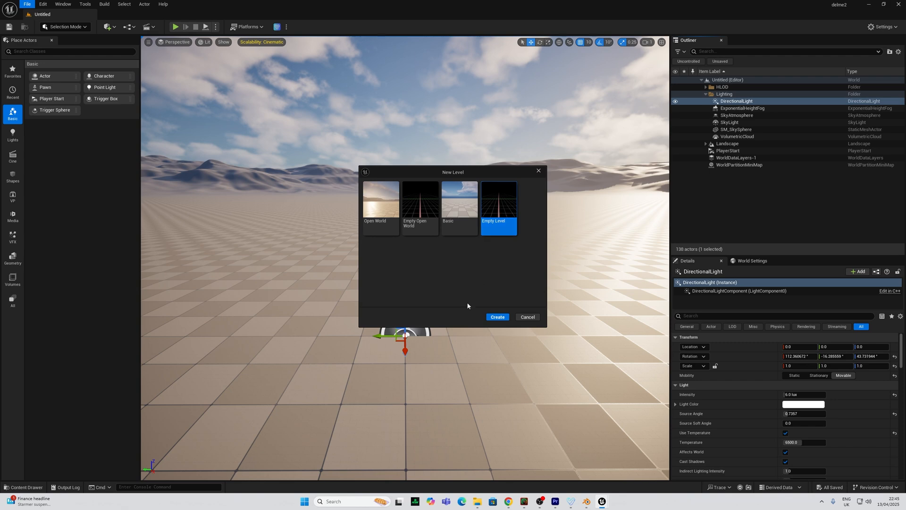
click(498, 317)
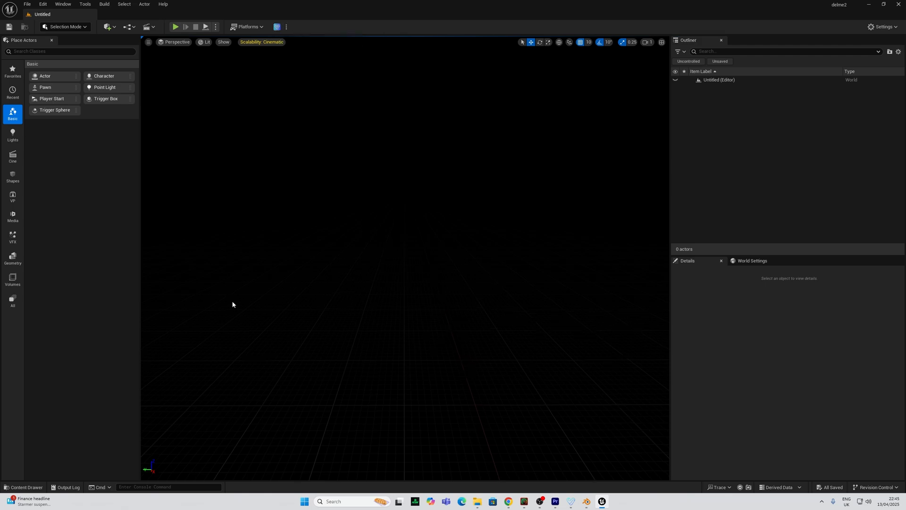
Import rothschild1.ply, place it in the level and reset its location to 0, 0, 0
key(ctrl+space)
right_click(144, 338)
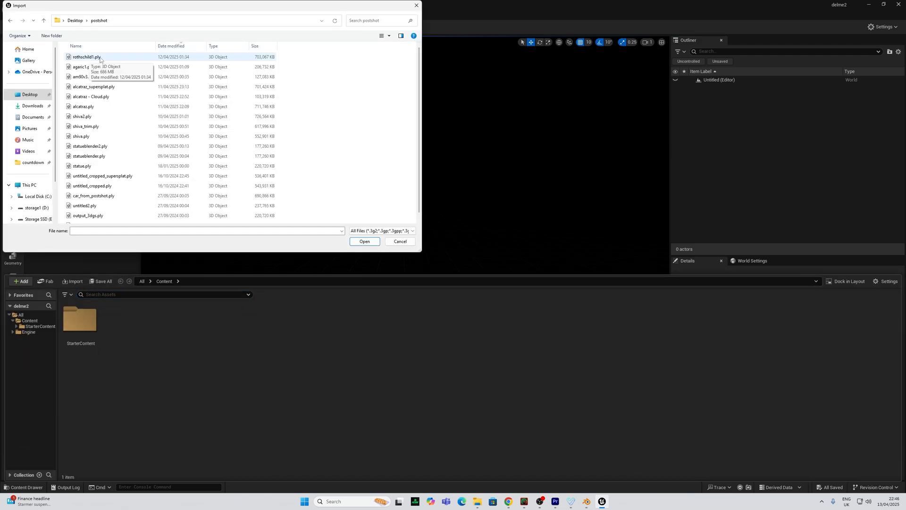
double_click(100, 56)
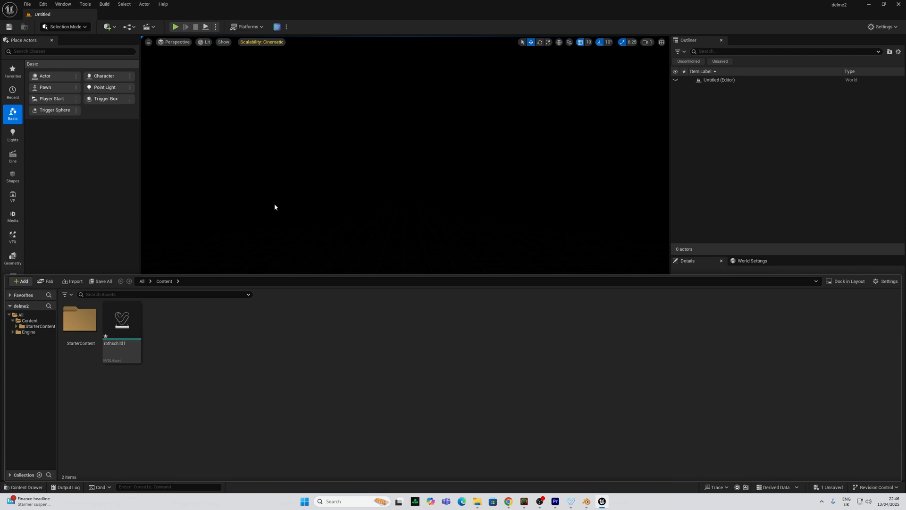
drag(117, 335, 370, 244)
click(802, 348)
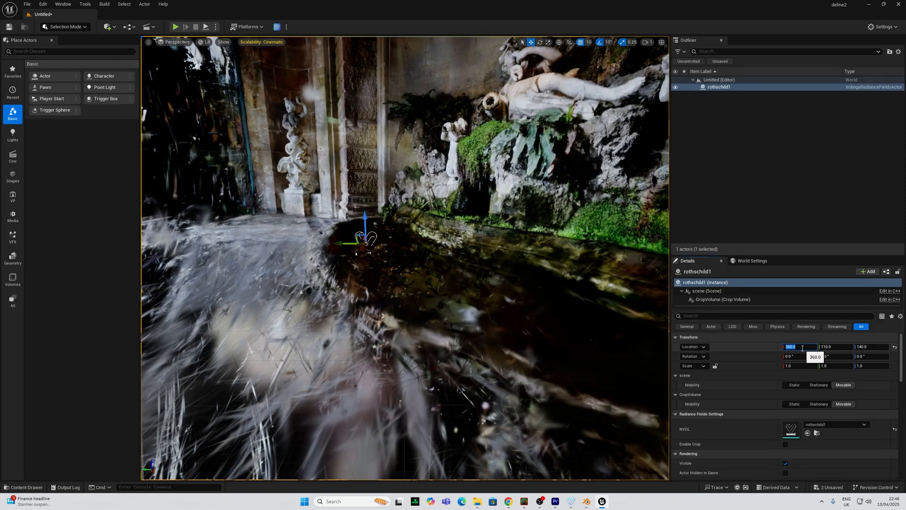
click(895, 348)
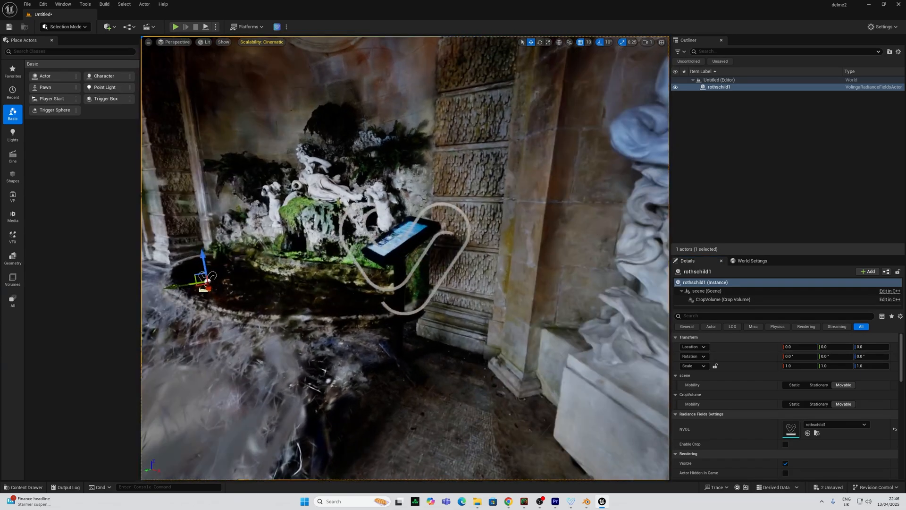
right_drag(357, 298, 325, 290)
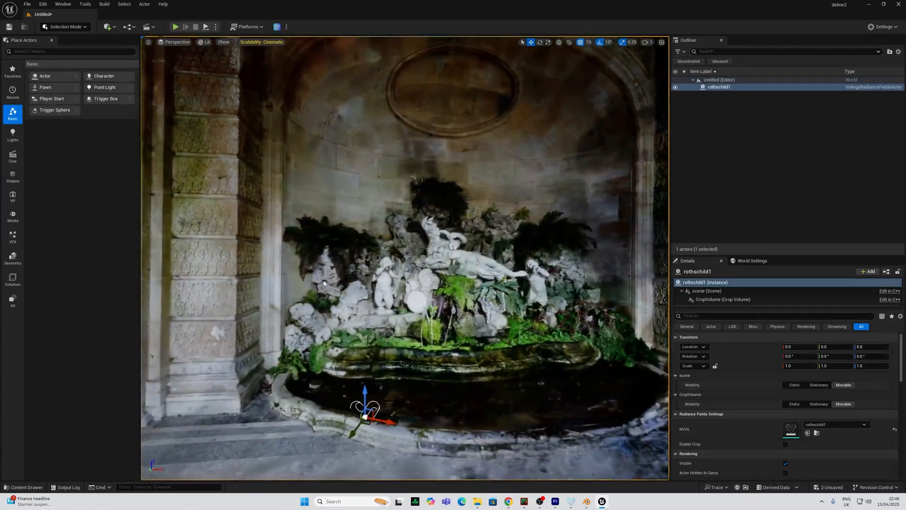
click(159, 487)
Enter 'stat fps' in the console to show a live frame-rate readout
text(stat)
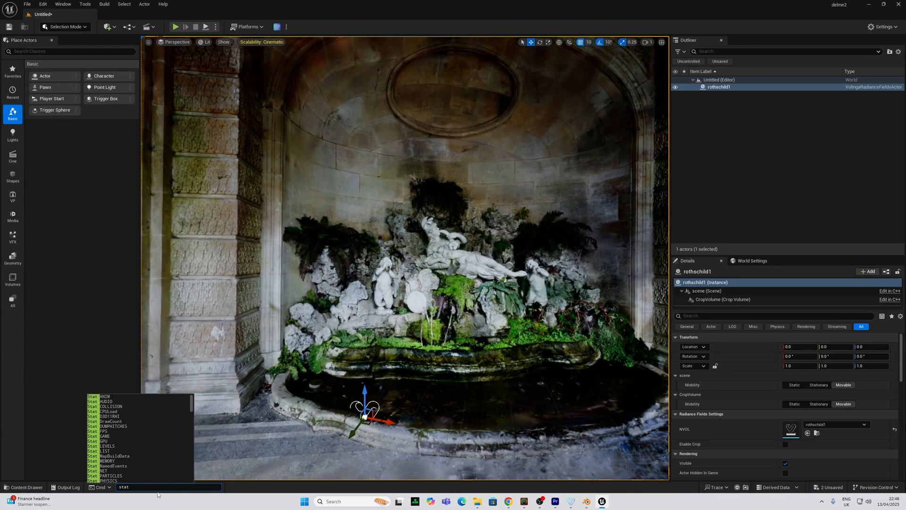
text(fp)
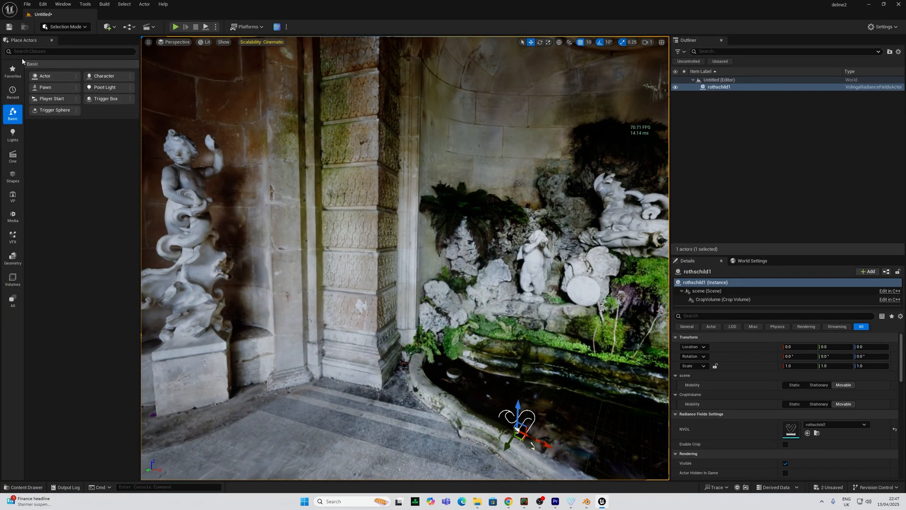
Add a spot light to the grotto and move it to Y 220, X -40 near the statue
click(12, 133)
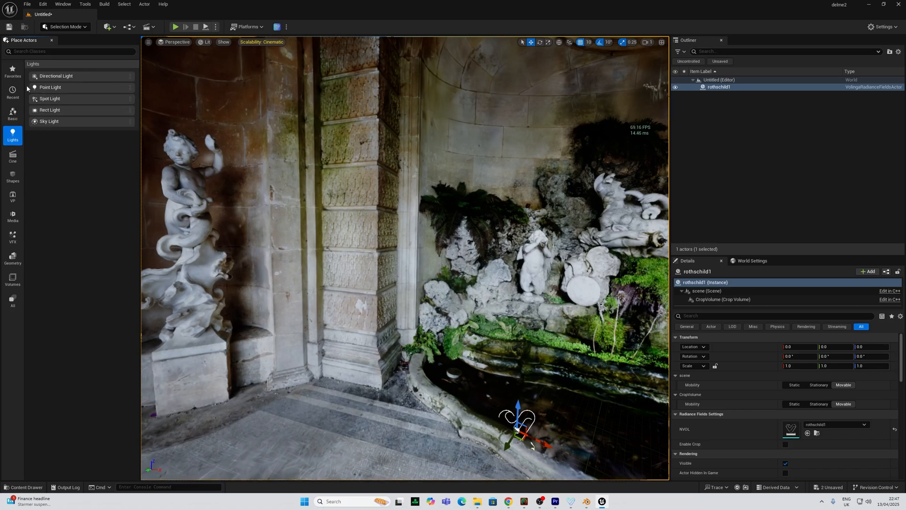
drag(52, 85, 296, 97)
key(f)
right_drag(302, 102, 351, 104)
drag(344, 163, 358, 202)
key(e)
key(w)
drag(363, 160, 568, 158)
mouse_move(559, 159)
right_down()
mouse_move(560, 172)
mouse_move(554, 157)
right_up()
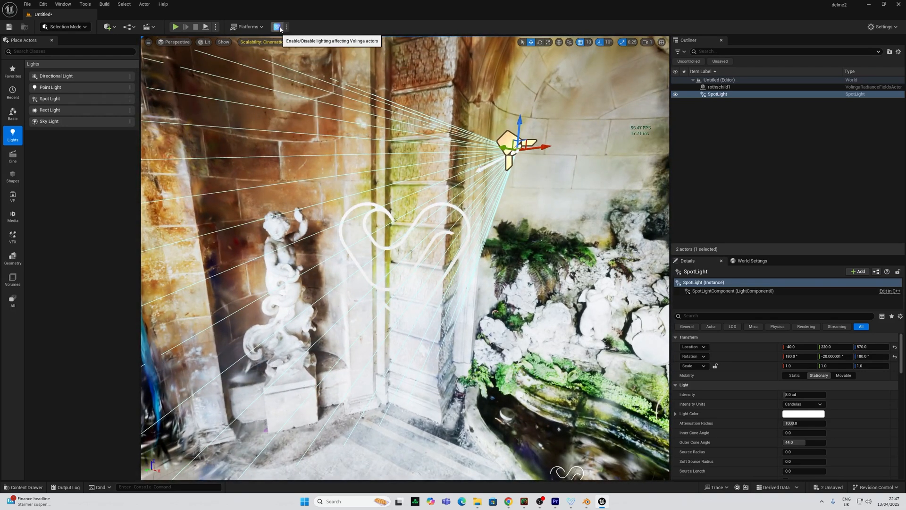
Let scene lights affect the splat: ambient light 0.0, lower alpha threshold 0.15, different normal-generation method
click(277, 27)
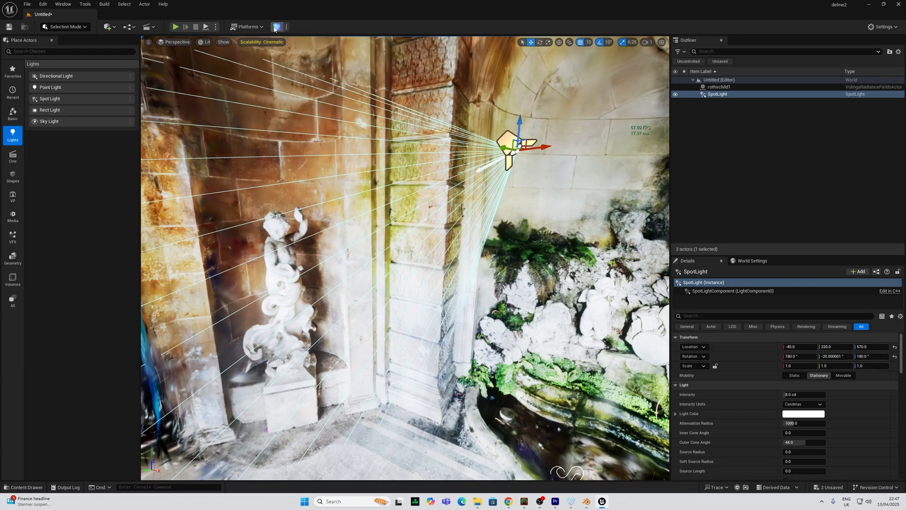
click(286, 26)
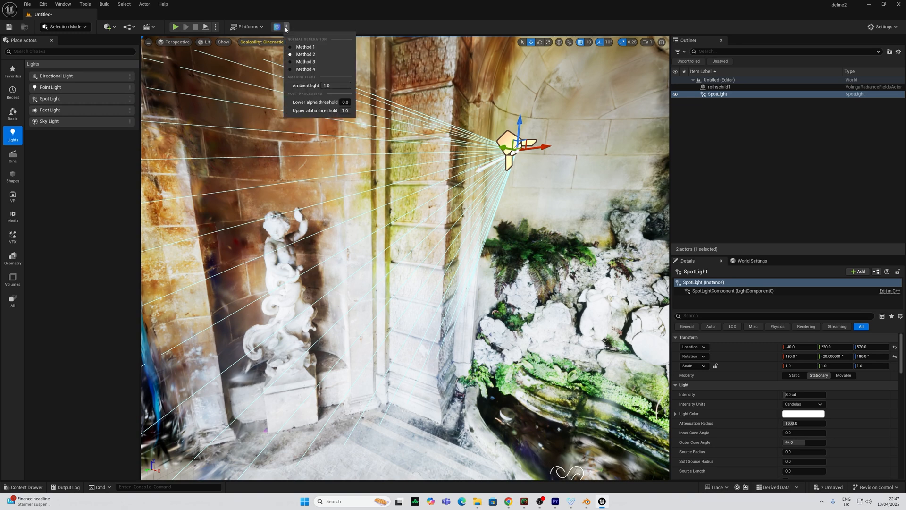
click(325, 85)
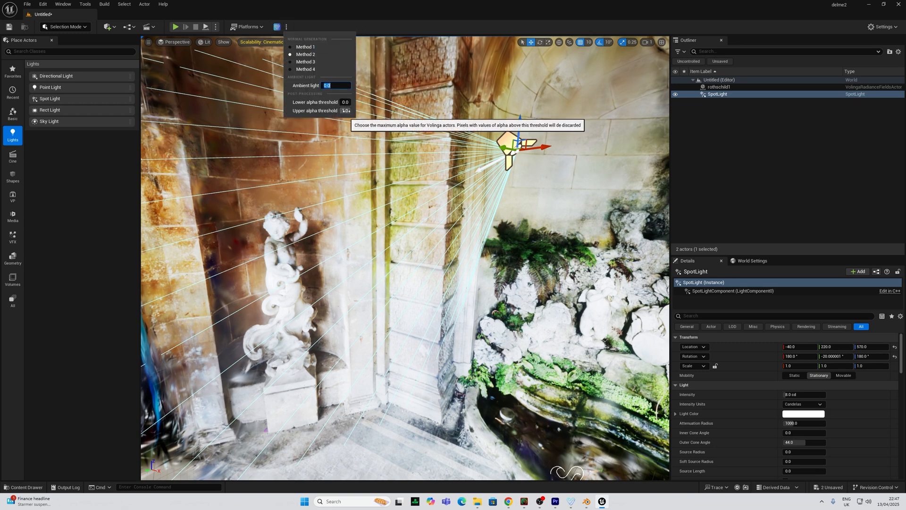
click(345, 111)
click(347, 102)
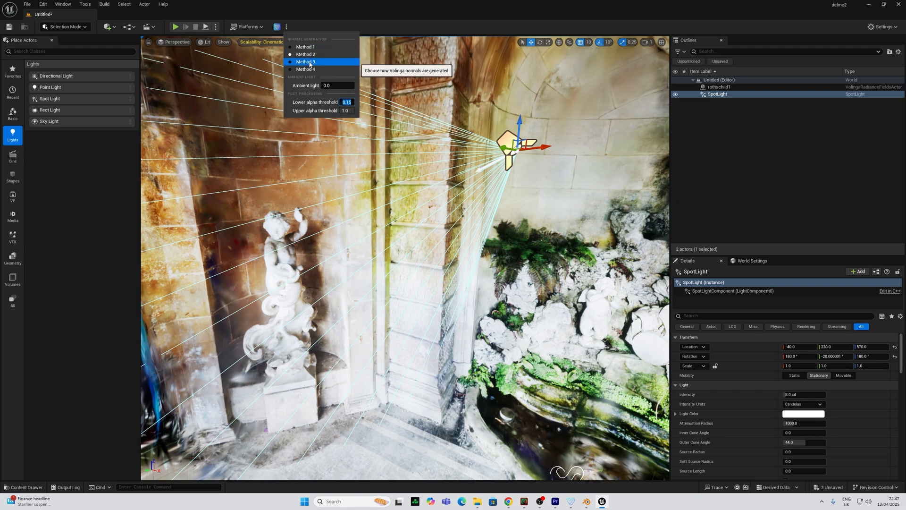
click(311, 62)
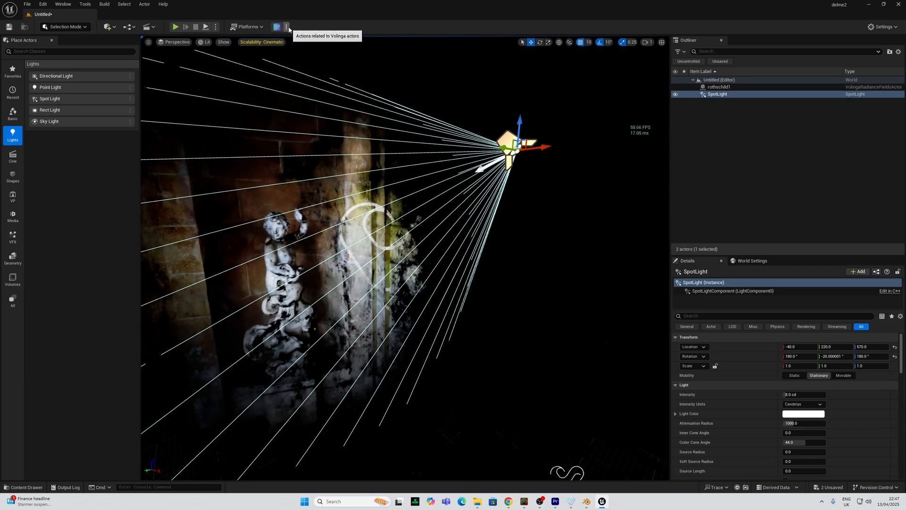
Refresh the Volinga splat rendering and fly the view toward the statue wall
click(276, 27)
click(305, 58)
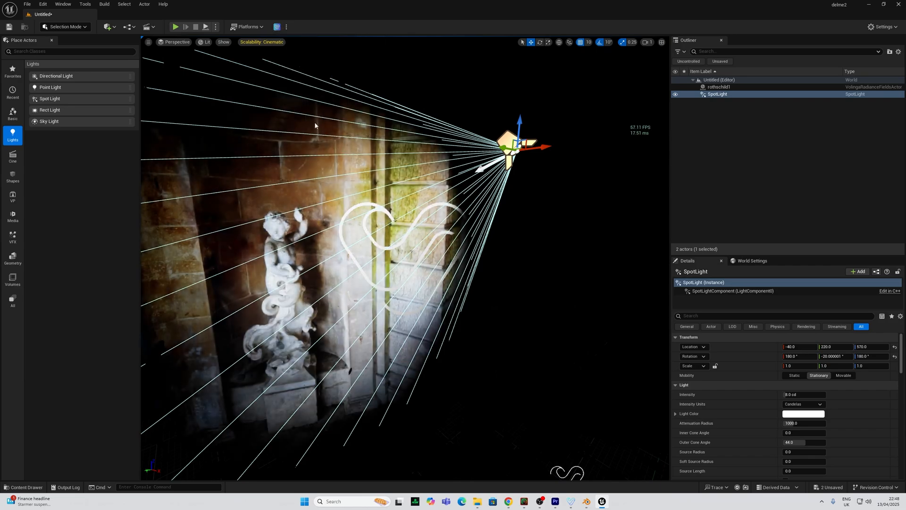
right_drag(315, 126, 250, 119)
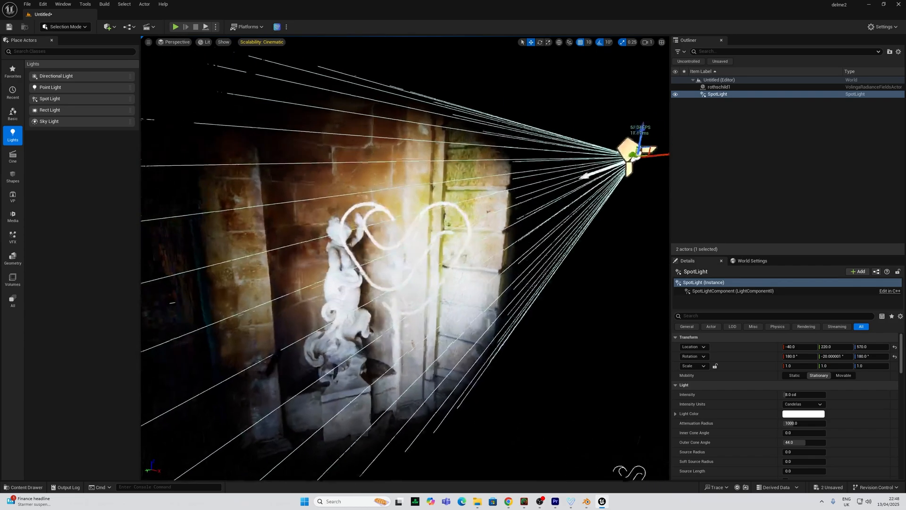
right_drag(315, 179, 368, 167)
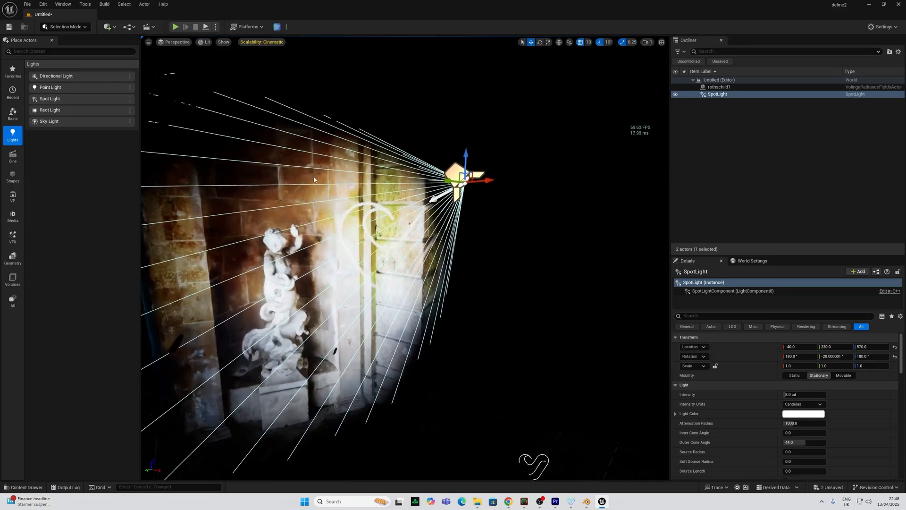
Move the spotlight along X to 110, reframing the view around the statue
drag(494, 182, 637, 185)
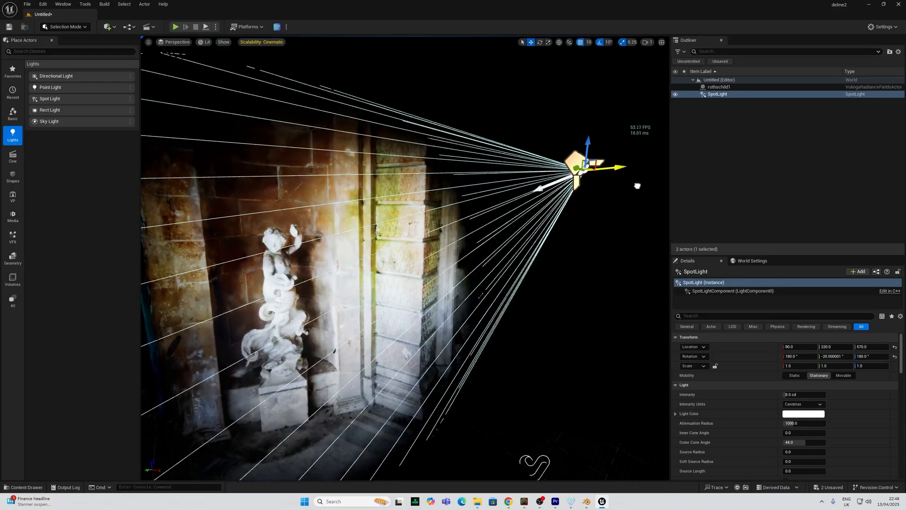
mouse_move(586, 196)
right_down()
mouse_move(618, 212)
mouse_move(580, 203)
mouse_move(586, 195)
right_up()
key(s)
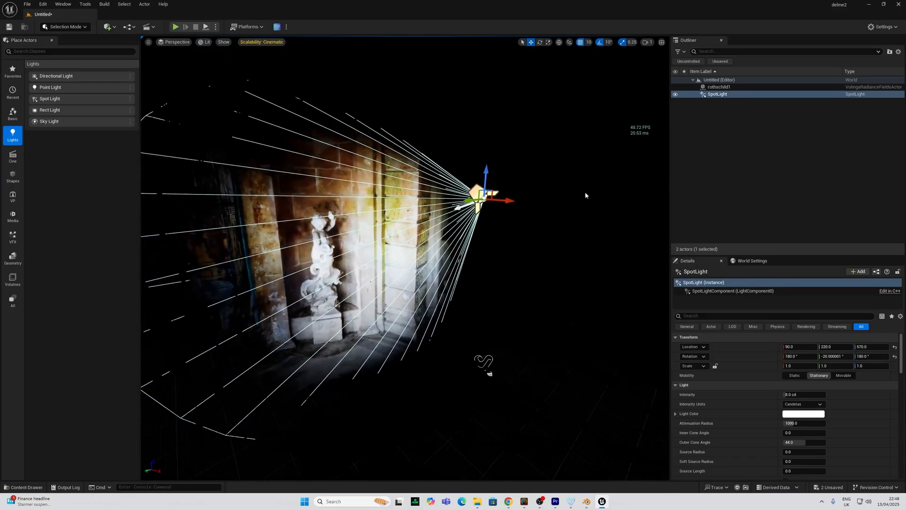
mouse_move(509, 200)
mouse_down()
mouse_move(579, 202)
mouse_move(457, 197)
mouse_move(540, 201)
mouse_move(513, 199)
mouse_up()
mouse_move(514, 199)
right_down()
mouse_move(516, 219)
mouse_move(530, 210)
mouse_move(511, 210)
mouse_move(537, 208)
mouse_move(523, 210)
right_up()
key(w)
key(w)
mouse_move(372, 188)
right_down()
mouse_move(361, 195)
mouse_move(370, 198)
mouse_move(359, 191)
mouse_move(373, 187)
mouse_move(356, 183)
mouse_move(400, 175)
mouse_move(398, 161)
mouse_move(380, 155)
mouse_move(402, 172)
mouse_move(382, 190)
mouse_move(404, 175)
mouse_move(385, 176)
right_up()
key(s)
key(w)
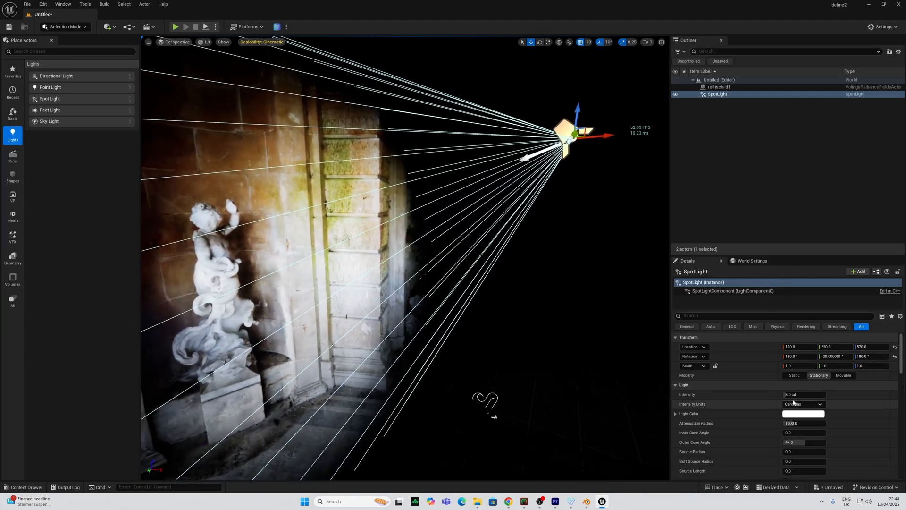
Set the spotlight intensity to 12 cd
click(796, 395)
text(12)
key(Return)
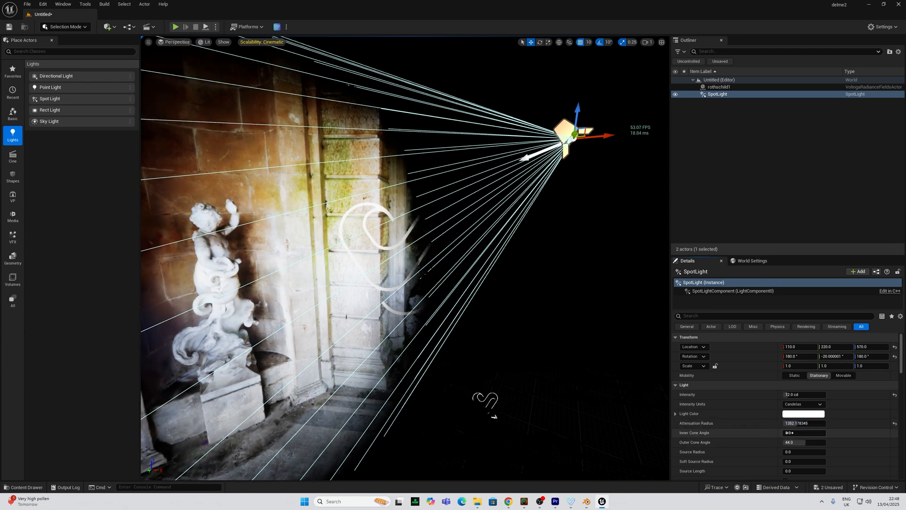
Tint the spotlight a purple-lavender colour
click(803, 413)
drag(699, 365, 682, 351)
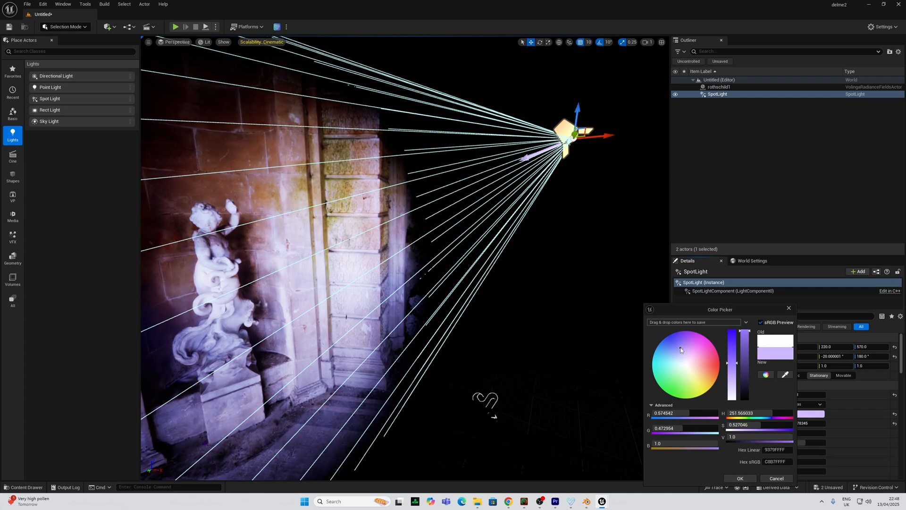
right_drag(454, 312, 493, 341)
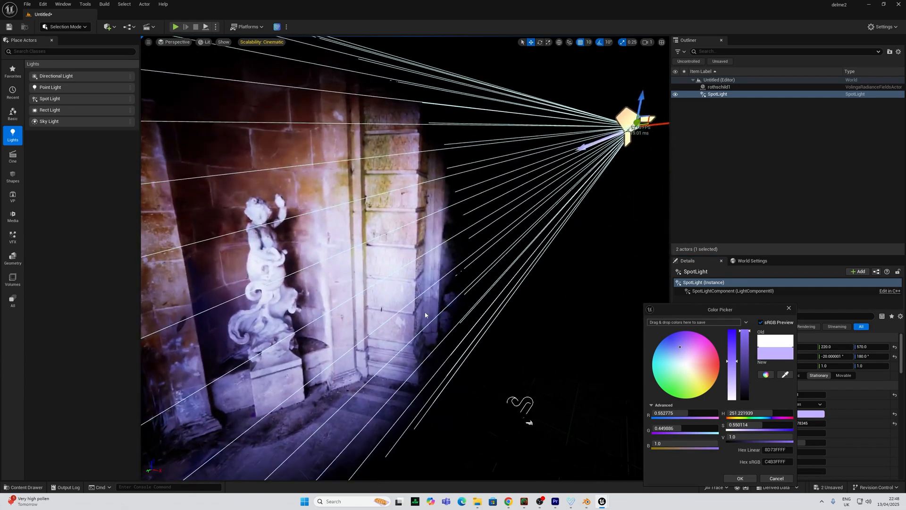
right_drag(426, 313, 463, 313)
right_drag(598, 211, 626, 174)
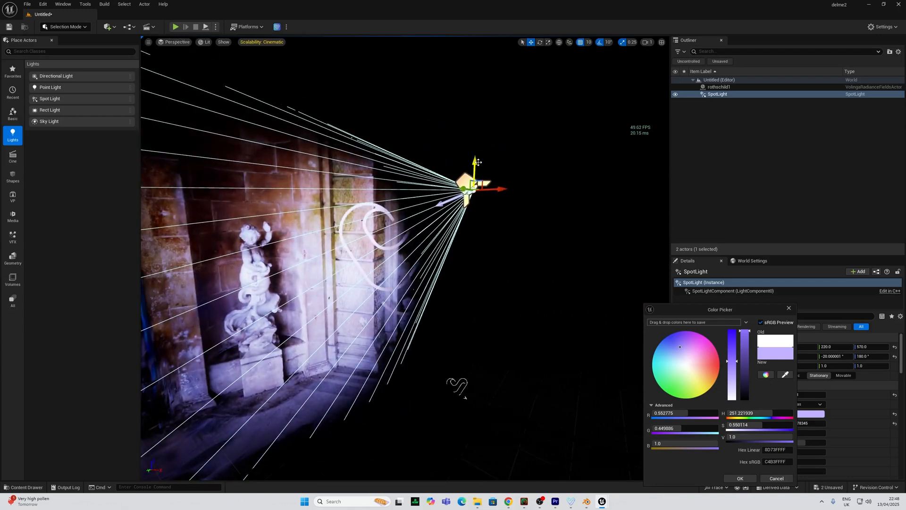
Set the spotlight to Z 530 and duplicate it as SpotLight2 at 410, 220, 530
drag(478, 162, 454, 187)
right_drag(454, 187, 479, 204)
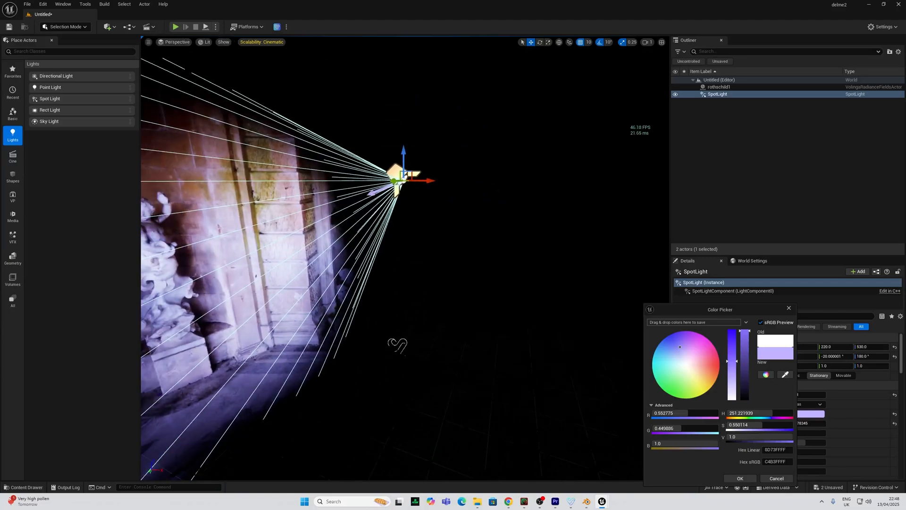
alt+drag(425, 182, 643, 184)
mouse_move(643, 184)
right_down()
mouse_move(637, 189)
mouse_move(655, 194)
mouse_move(637, 189)
mouse_move(654, 178)
right_up()
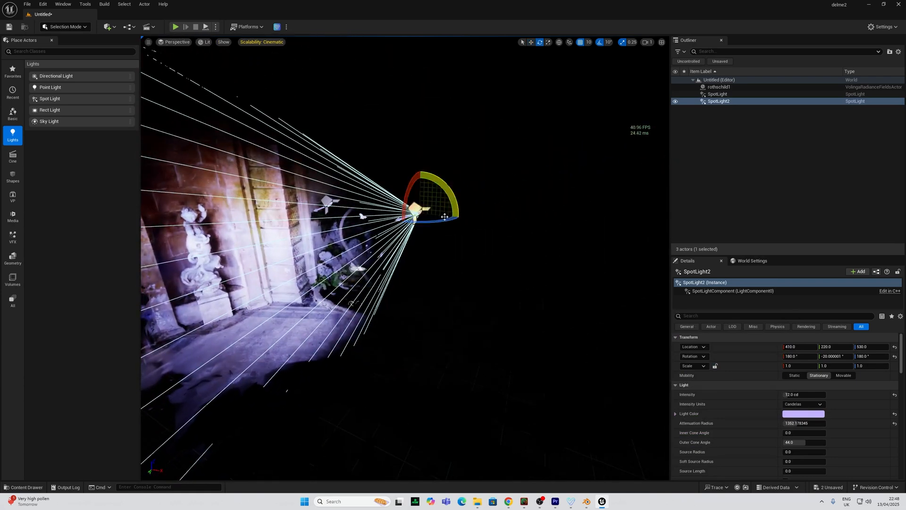
Rotate SpotLight2 120° on its yaw ring and adjust its light colour
drag(441, 221, 399, 222)
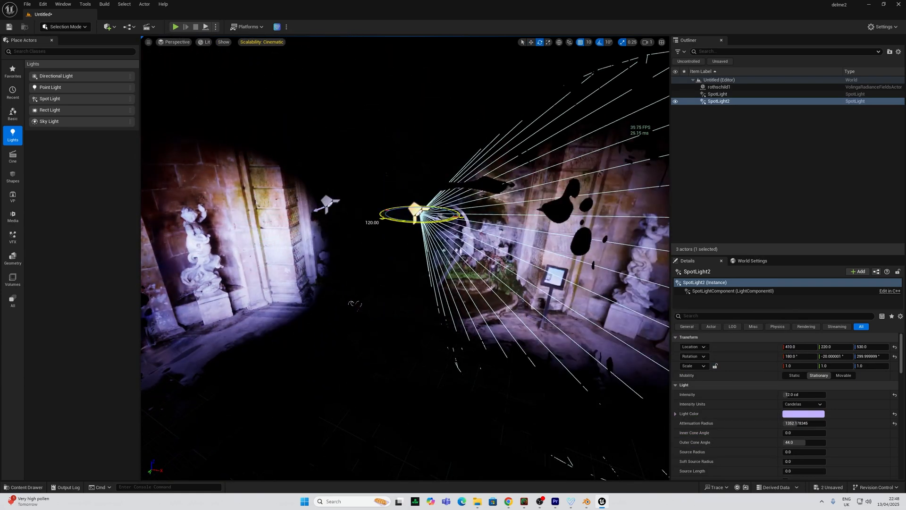
right_drag(401, 227, 508, 258)
click(803, 414)
mouse_move(686, 360)
mouse_down()
mouse_move(699, 366)
mouse_move(682, 368)
mouse_up()
right_drag(500, 257, 422, 299)
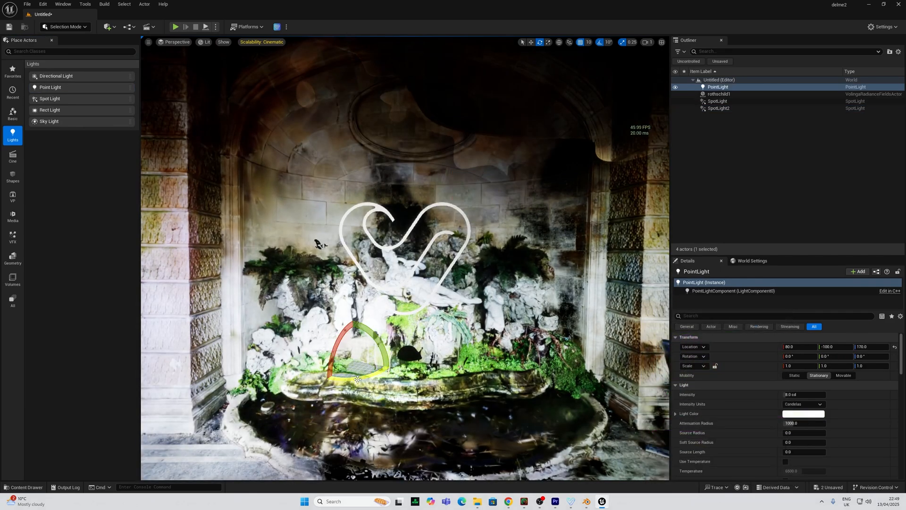
Set the point light colour to a light pink
right_drag(406, 257, 438, 264)
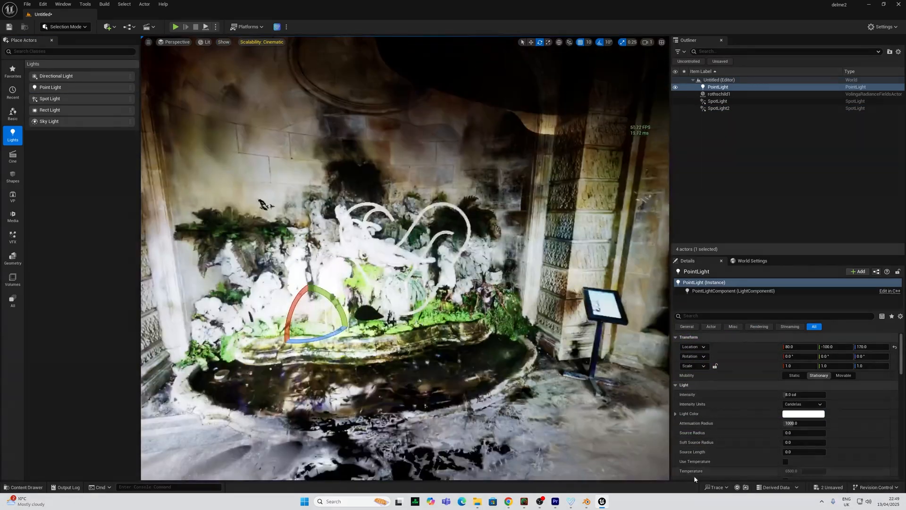
click(804, 414)
drag(694, 362, 714, 358)
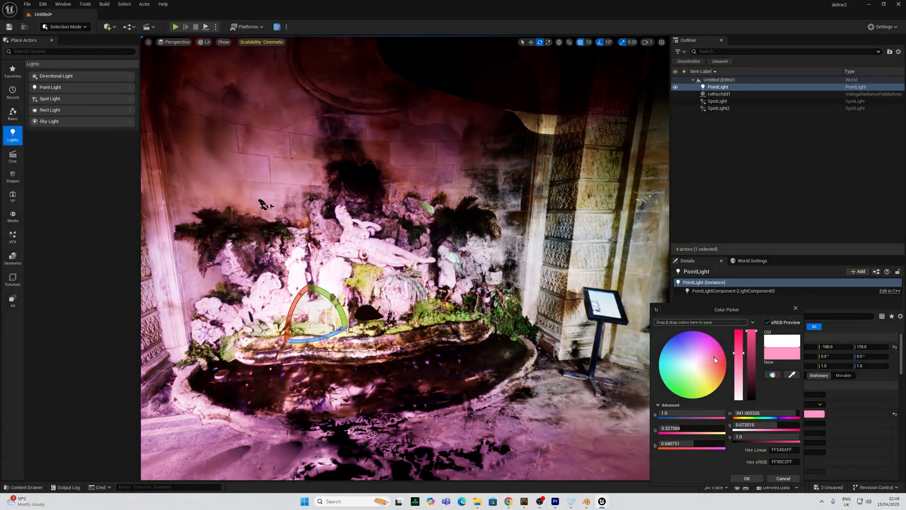
right_drag(543, 283, 514, 288)
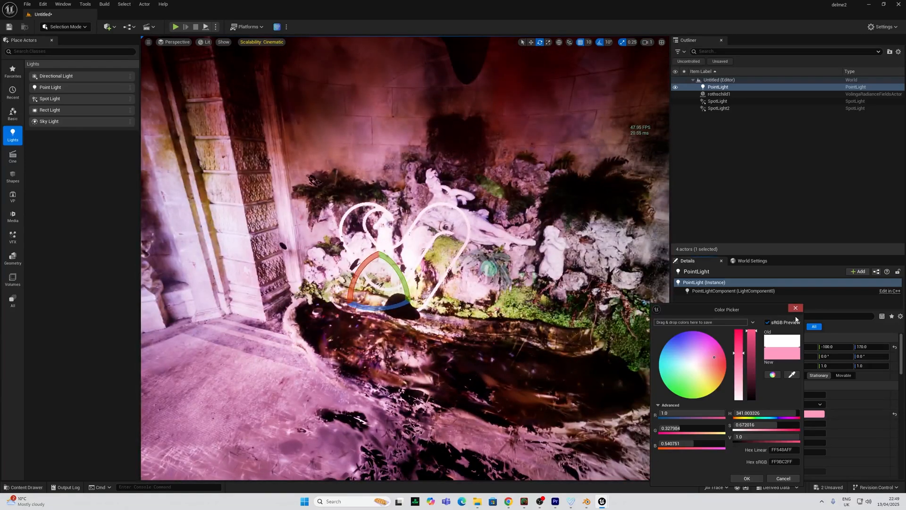
click(746, 478)
Lower the point light intensity to 5 cd and shrink its attenuation radius to about 350
click(793, 394)
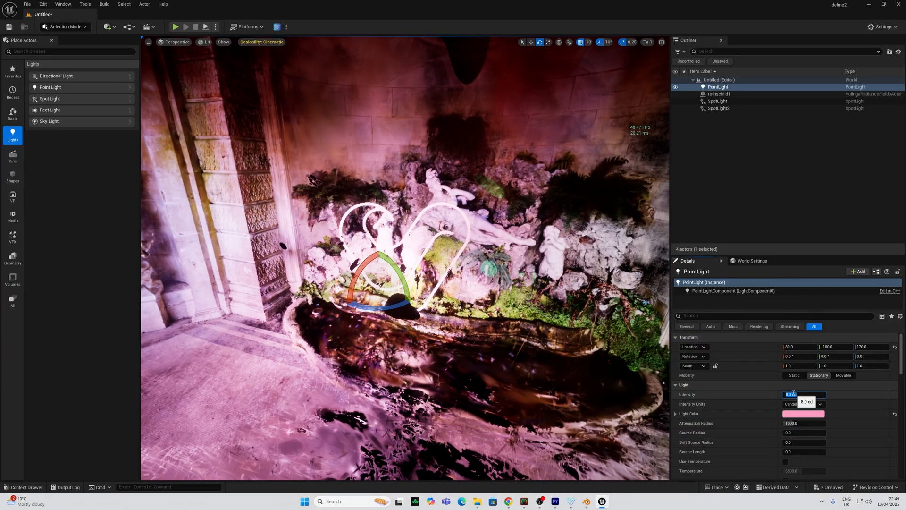
text(5)
drag(802, 423, 783, 422)
right_drag(472, 283, 486, 272)
key(w)
key(a)
key(w)
scroll(524, 274, down, 6)
key(w)
key(w)
key(a)
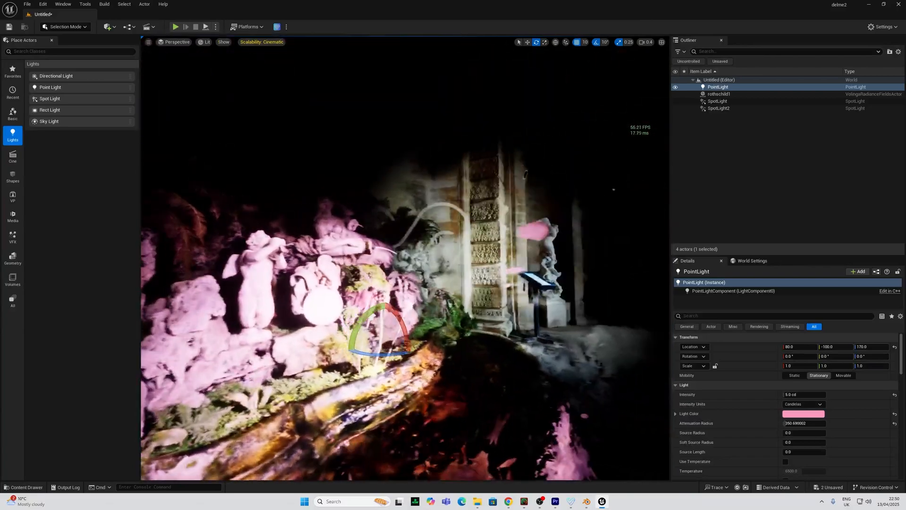
key(w)
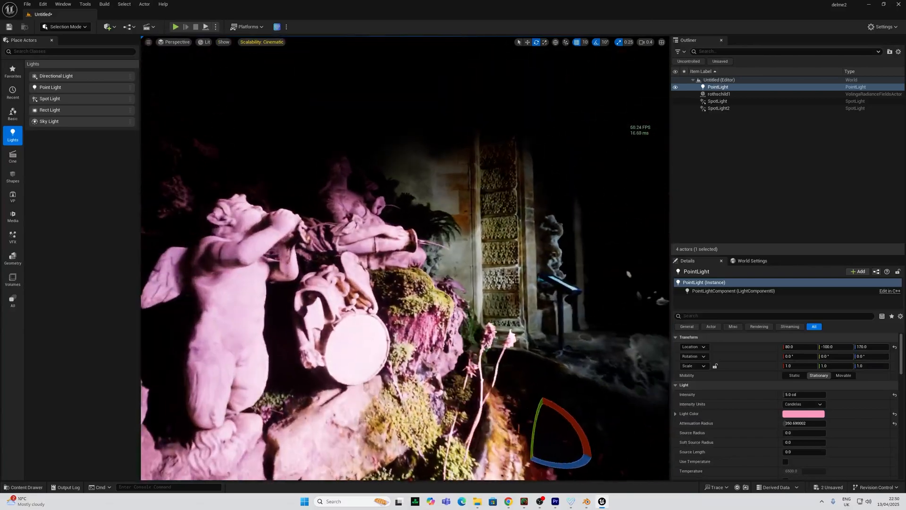
key(d)
key(s)
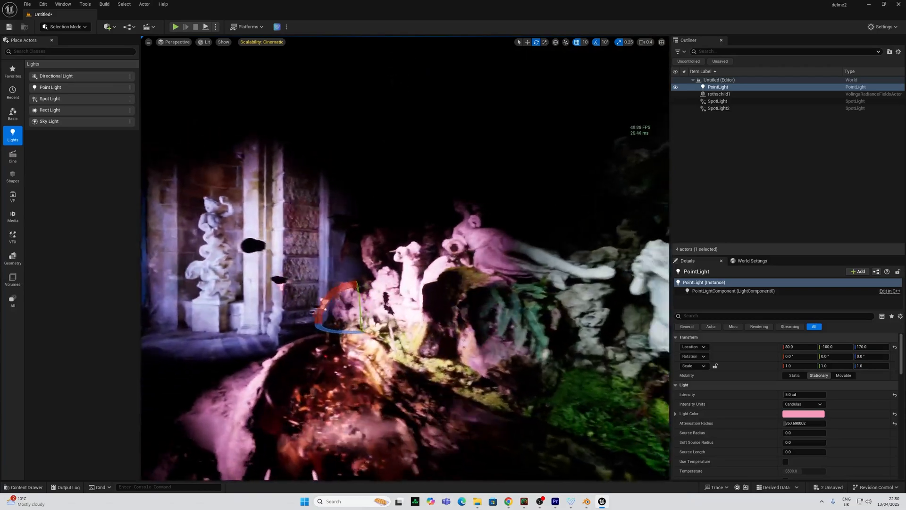
key(w)
key(a)
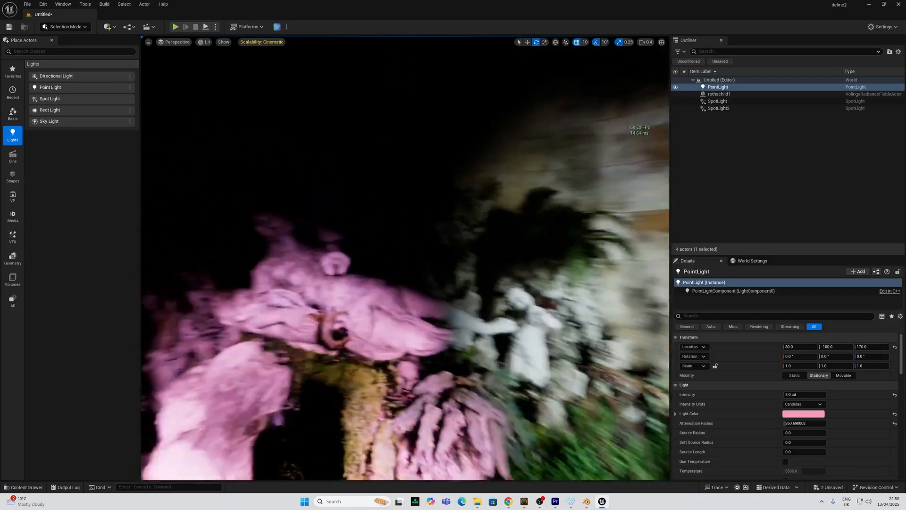
key(d)
right_drag(497, 295, 470, 317)
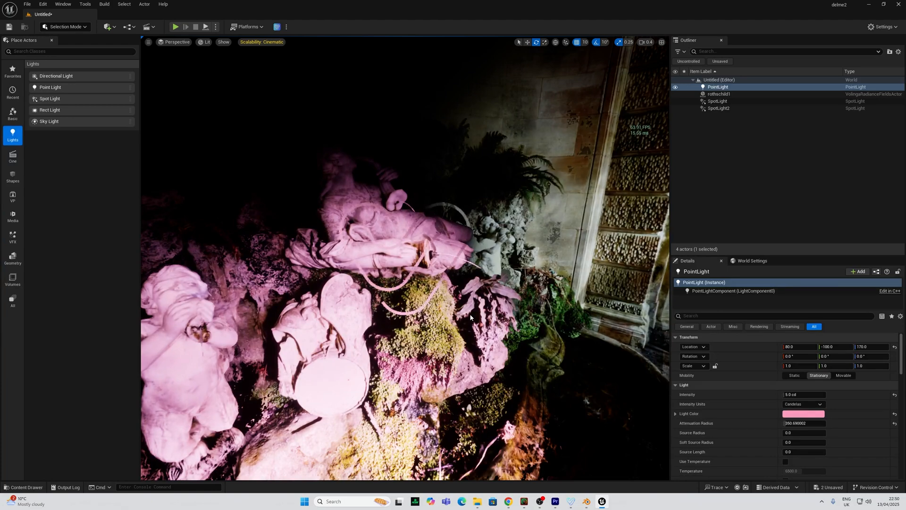
alt+drag(451, 333, 378, 330)
right_drag(378, 330, 226, 331)
mouse_move(447, 333)
right_down()
mouse_move(415, 333)
mouse_move(515, 330)
mouse_move(344, 334)
mouse_move(445, 326)
mouse_move(425, 324)
mouse_move(437, 330)
right_up()
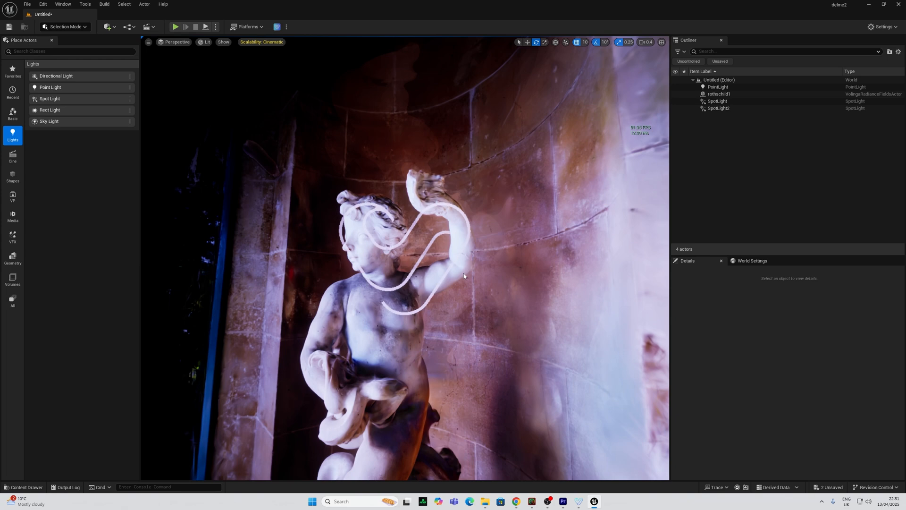
right_drag(464, 273, 551, 288)
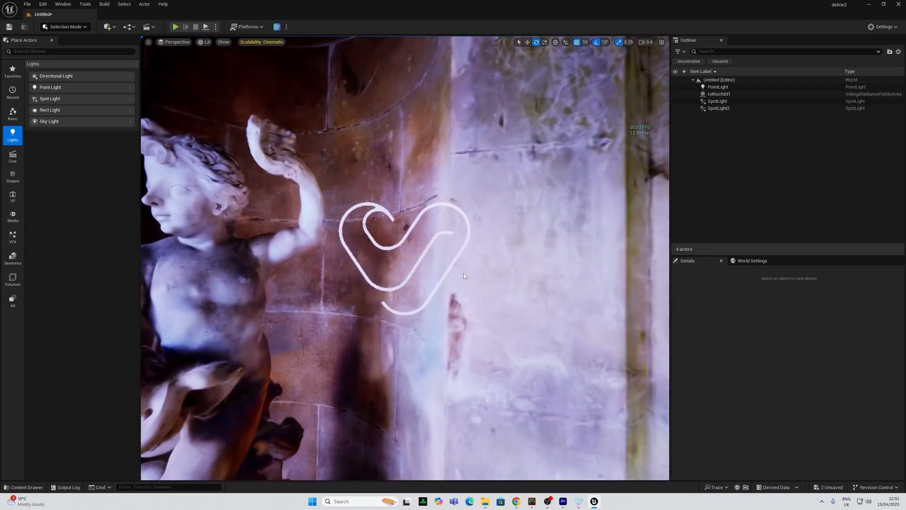